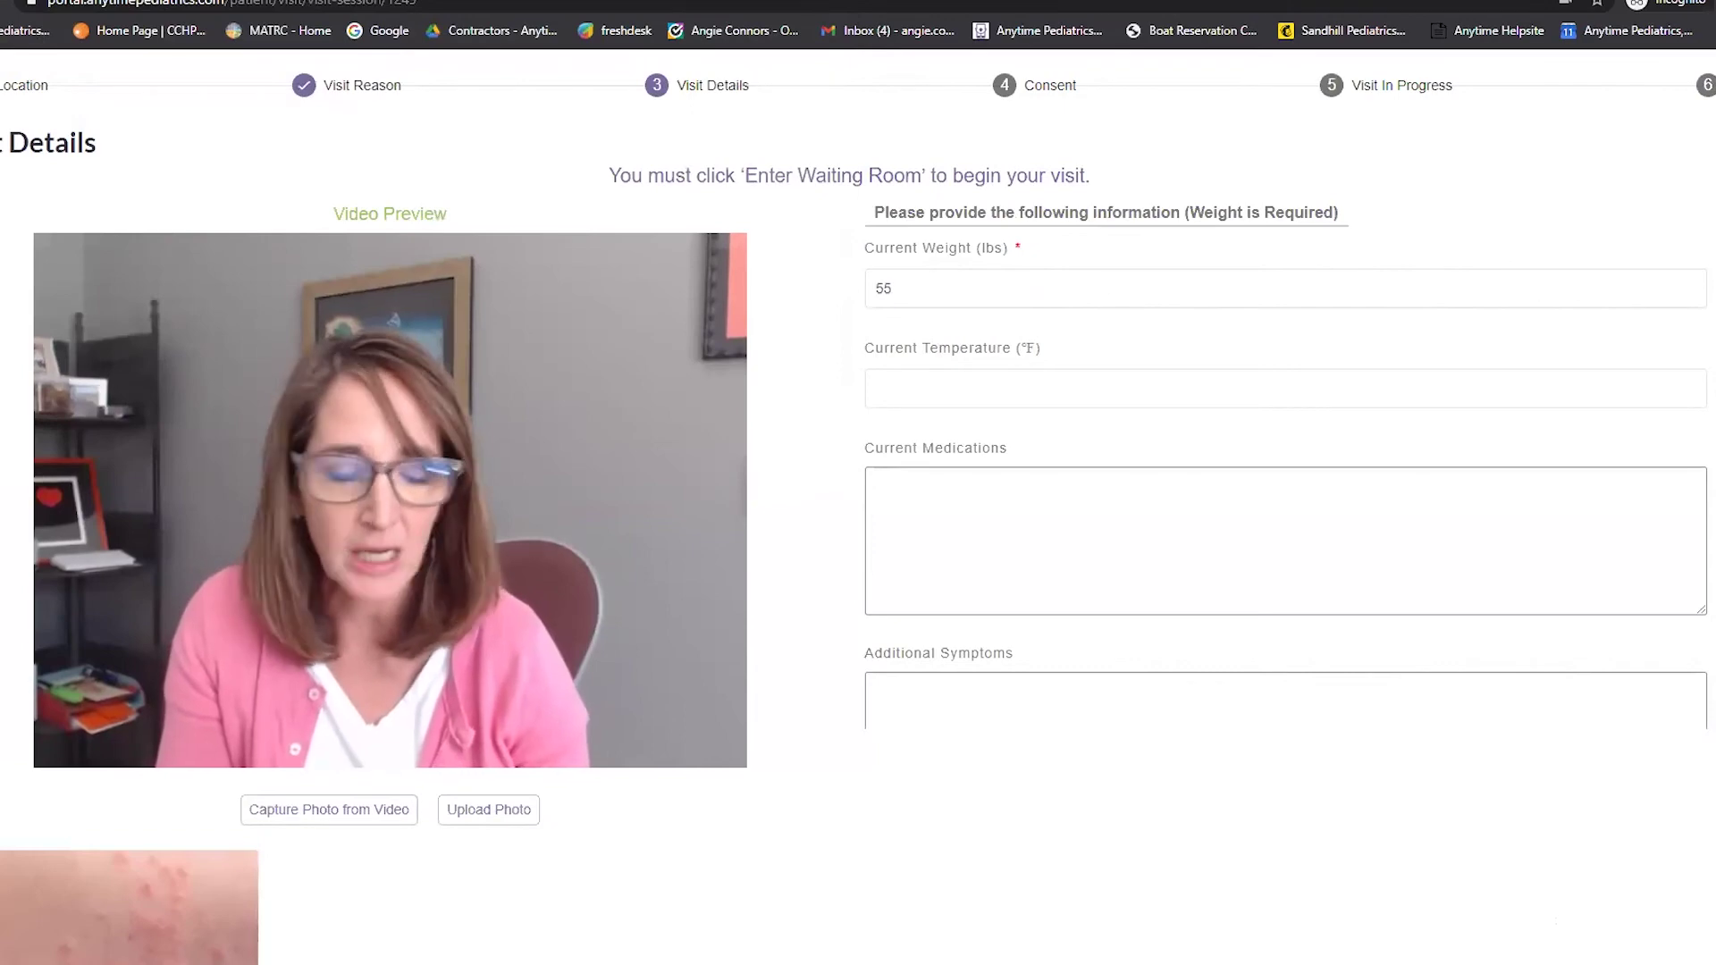
Submit the patient's visit details and accept the telemedicine consent to treat
scroll(1021, 928, "down", 3)
left_click(1692, 920)
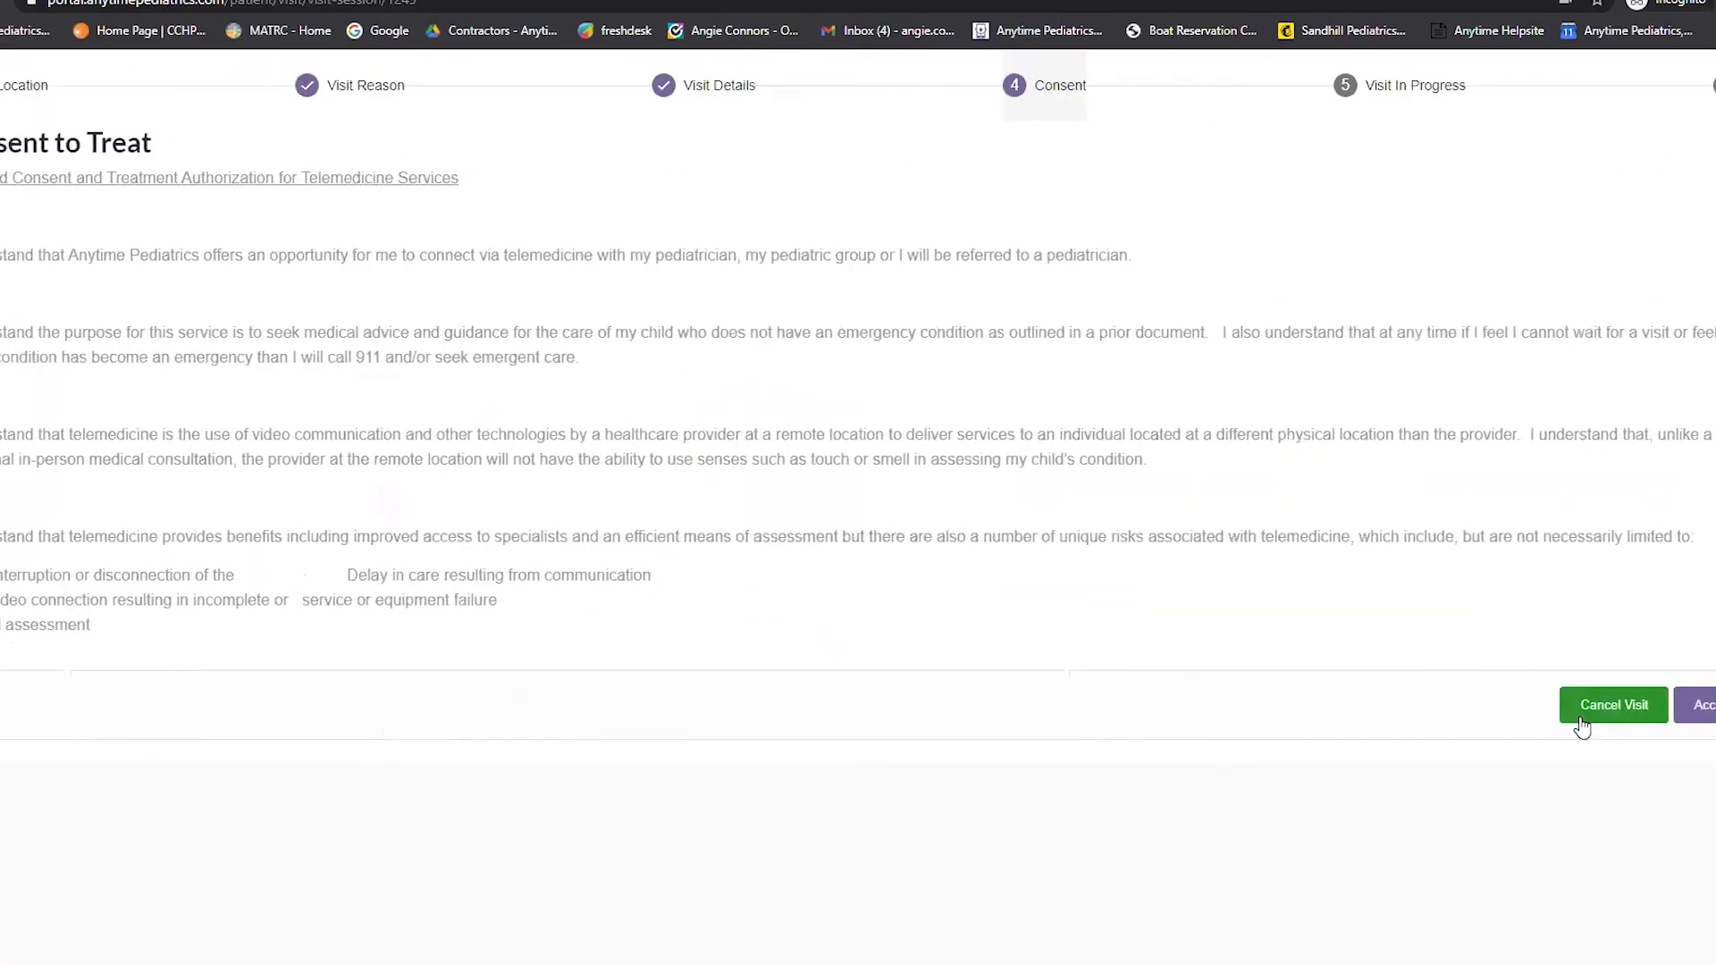
left_click(1707, 706)
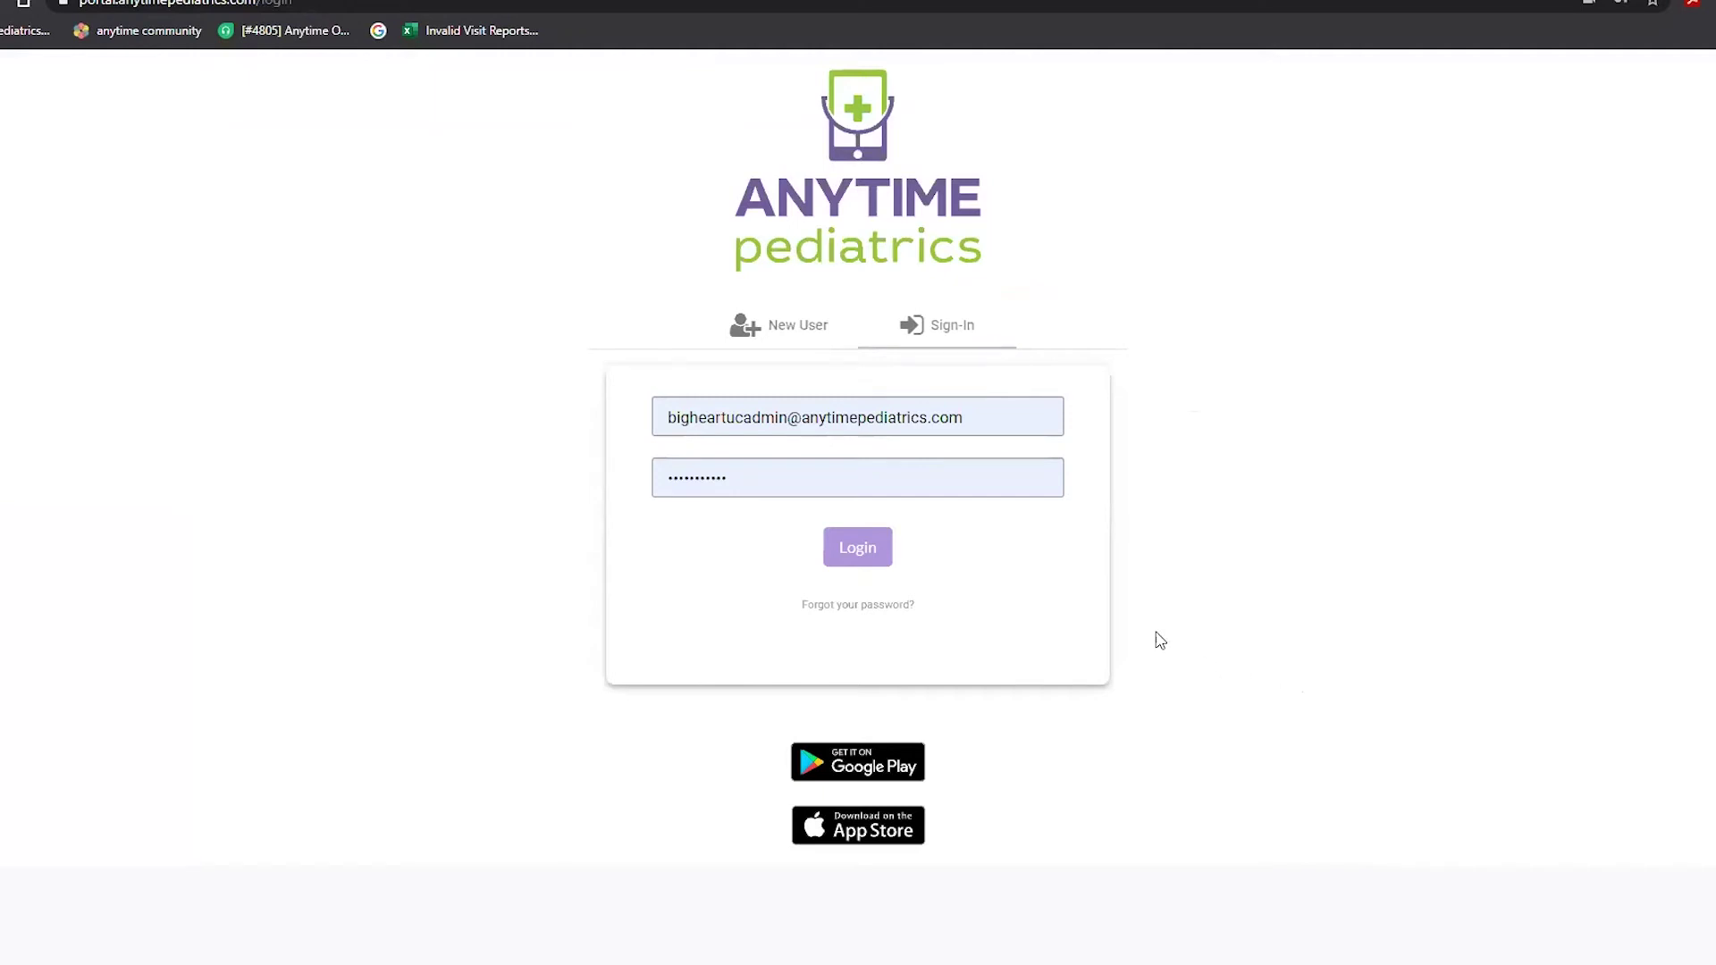
Sign in with the urgent care practice administrator account and dismiss the availability settings
left_click(861, 552)
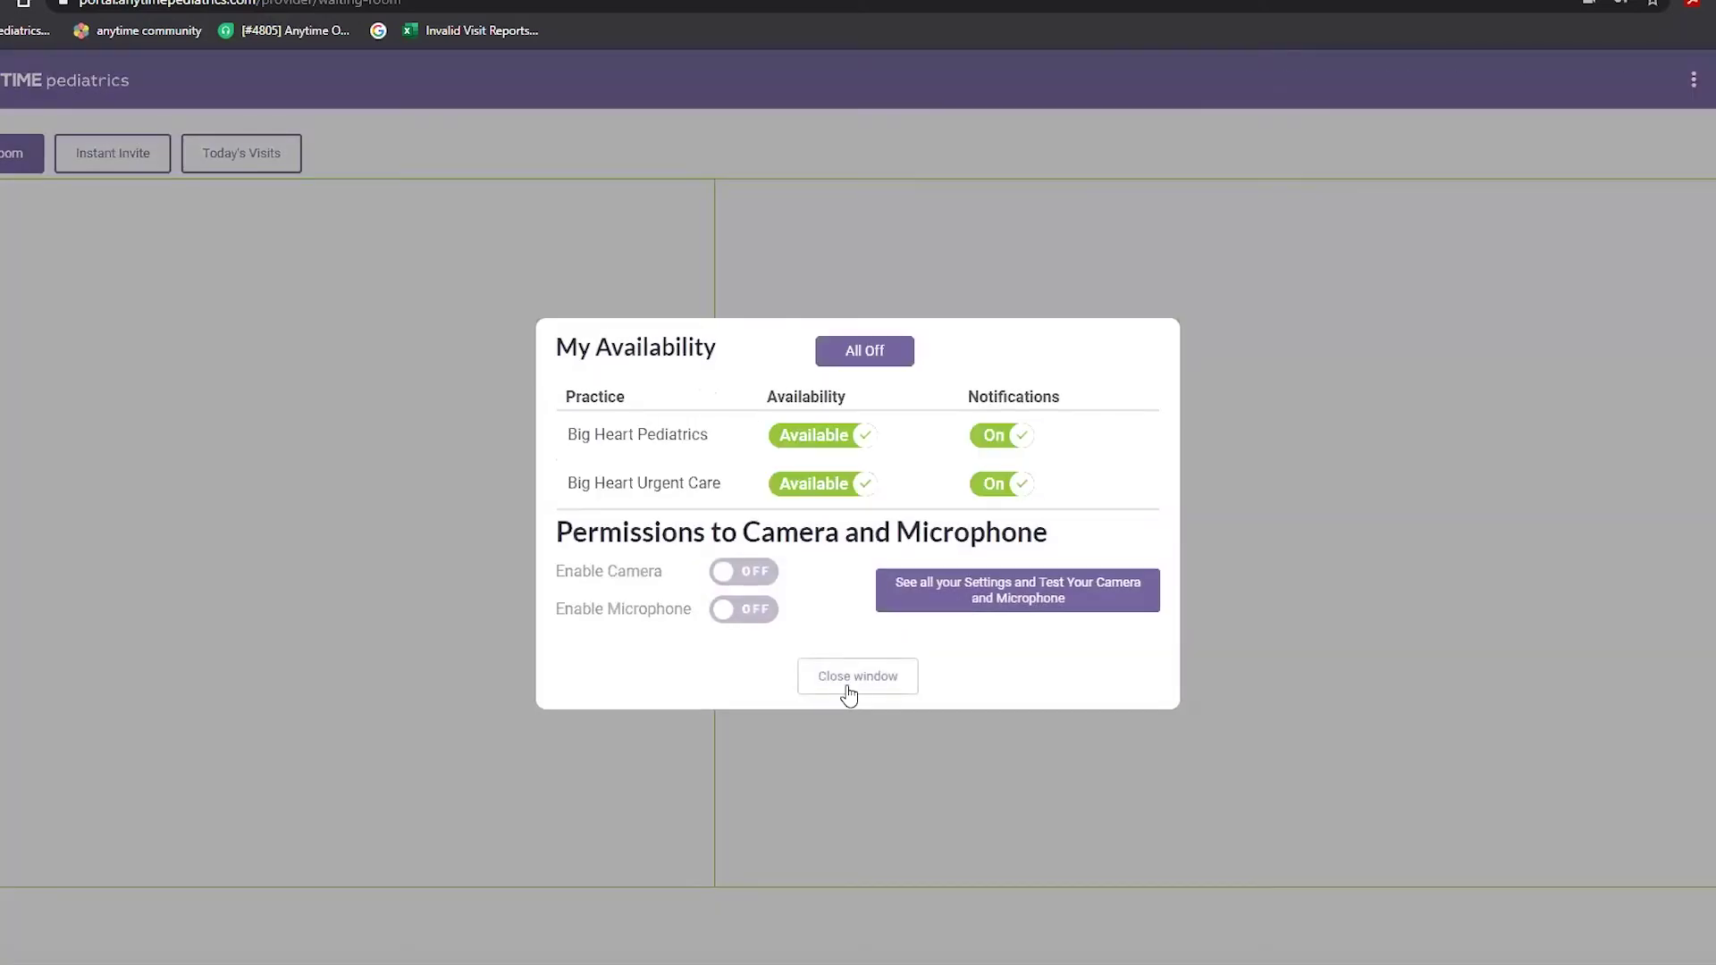
left_click(873, 790)
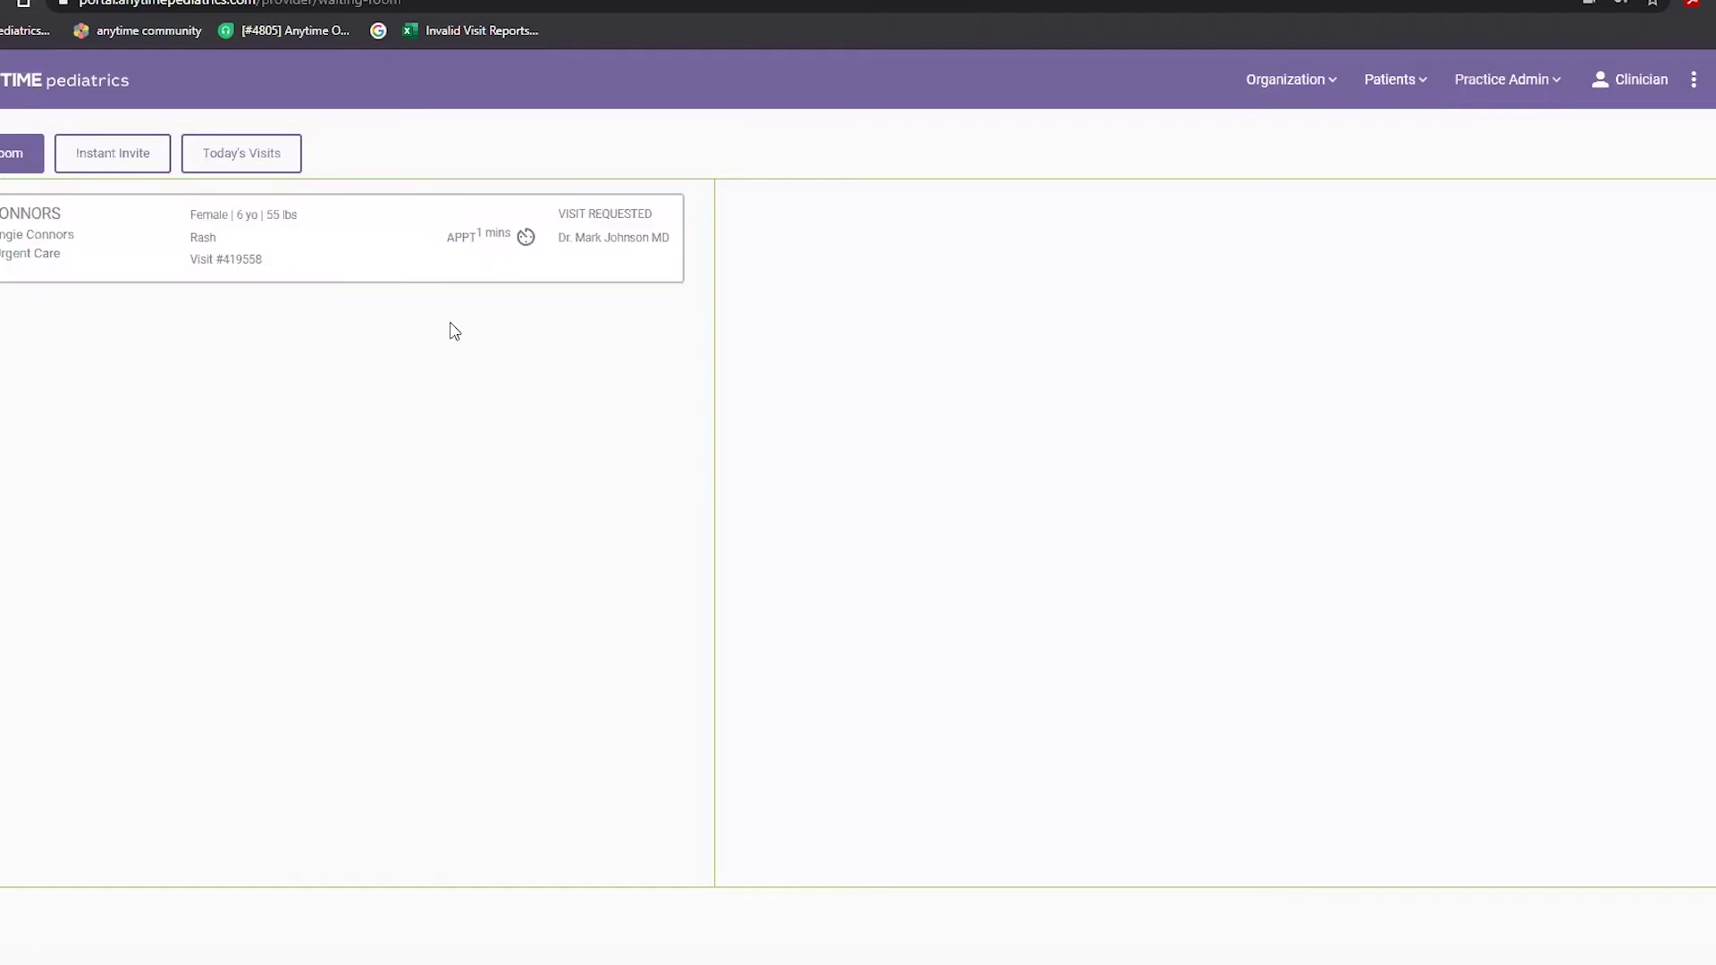
Open the rash visit in the waiting room and view the images attached to the patient profile
left_click(404, 250)
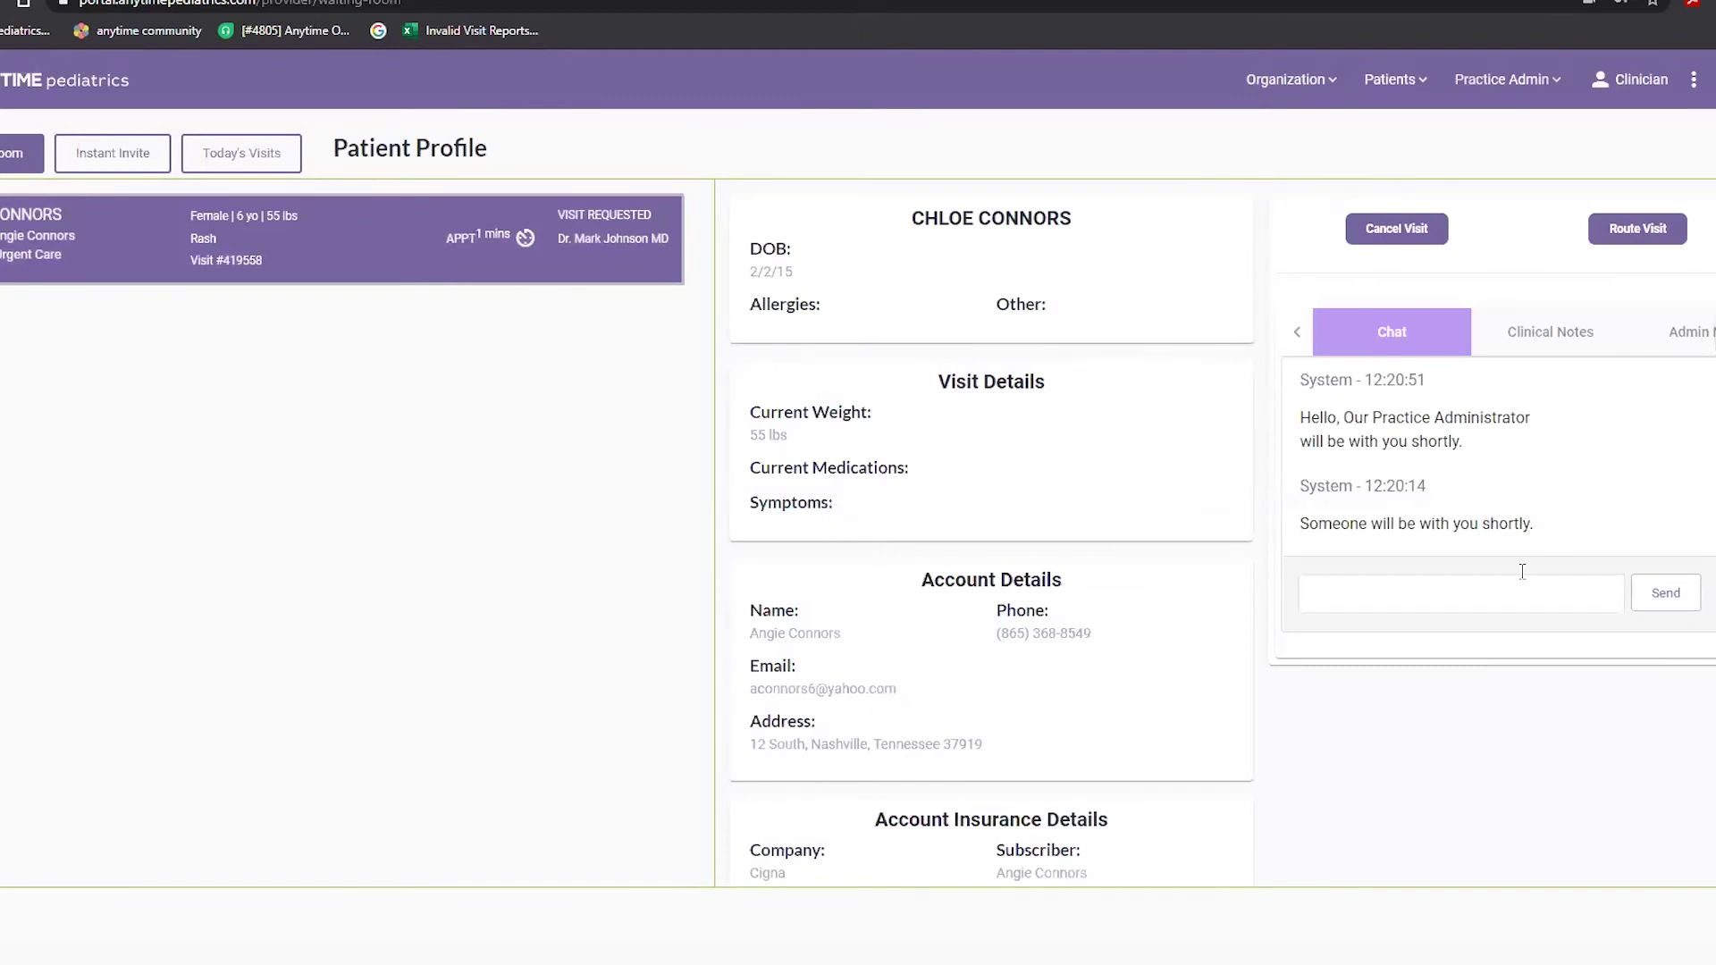
scroll(1502, 332, "right", 3)
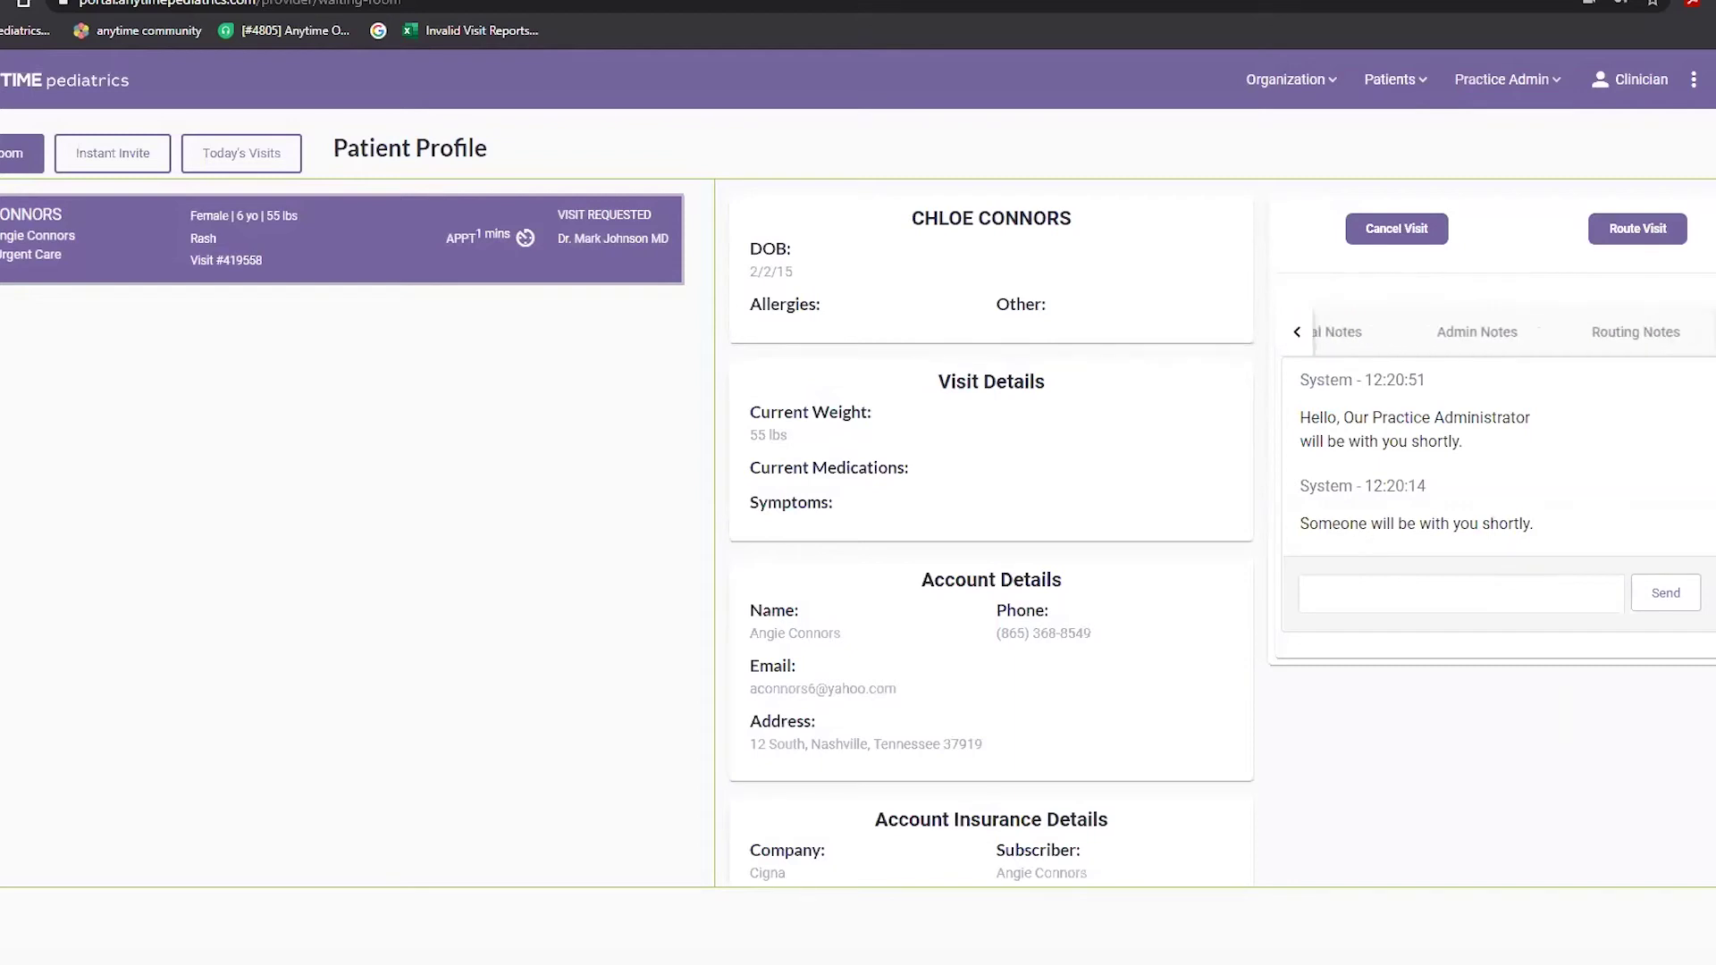
scroll(1475, 344, "right", 1)
left_click(1636, 335)
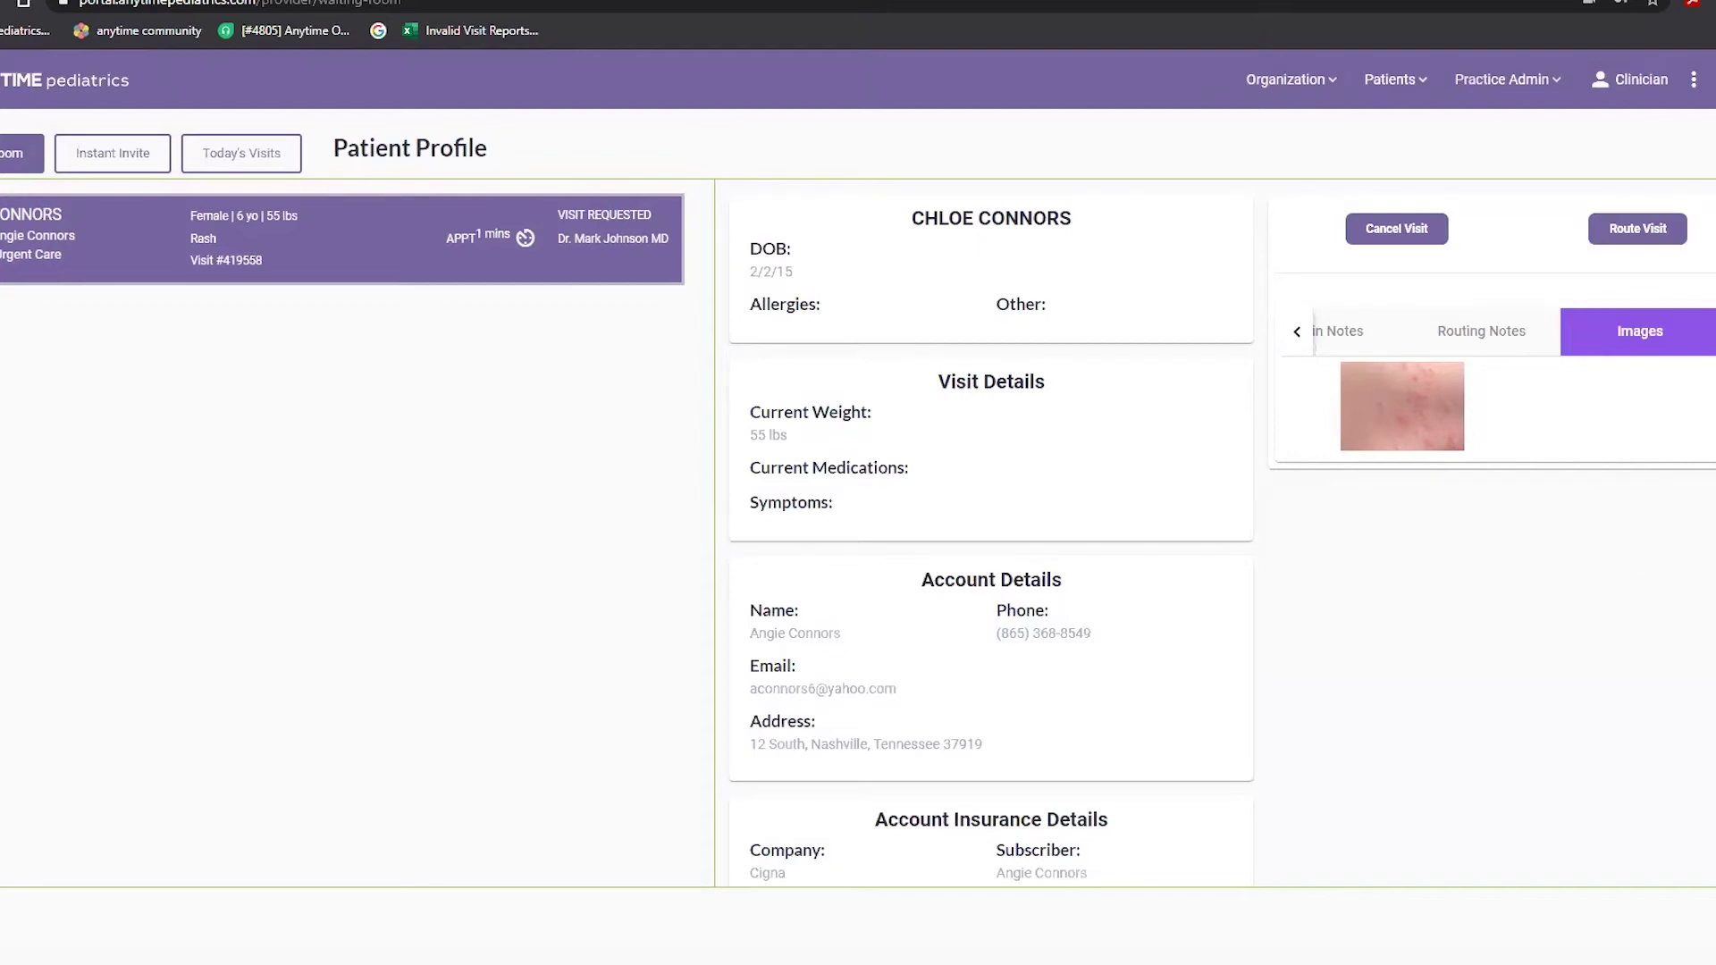
Route the rash visit to the Practice Admin listed just above the first Super Clinician
left_click(1635, 234)
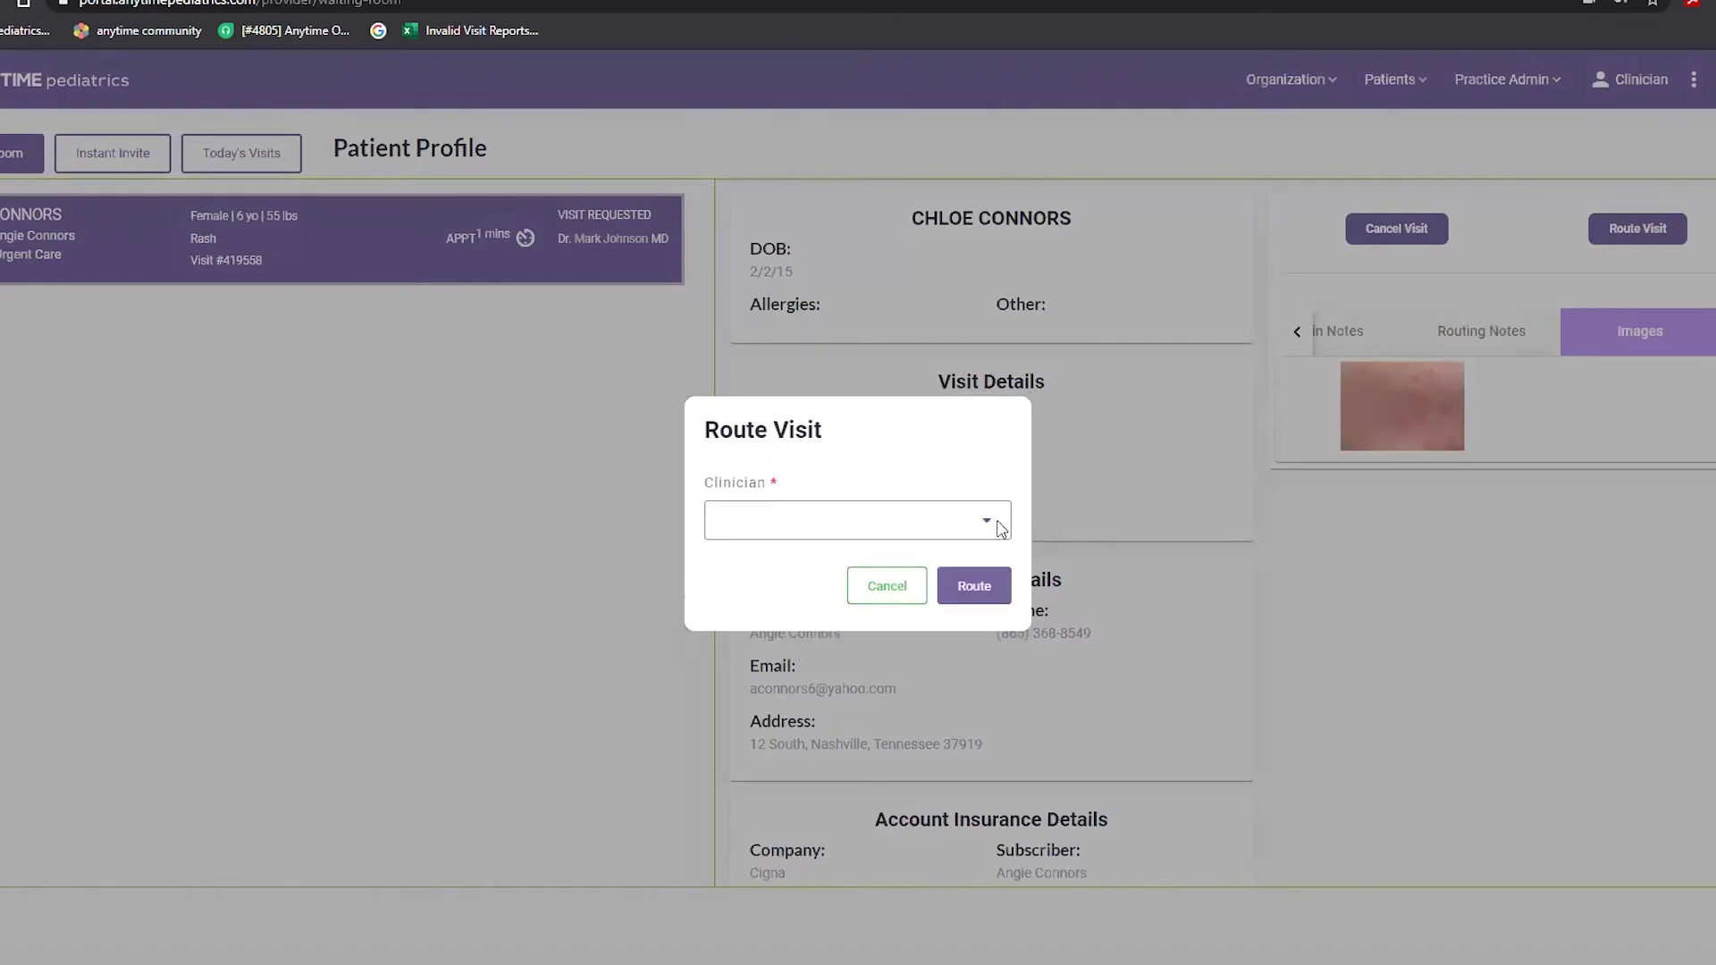
left_click(1000, 529)
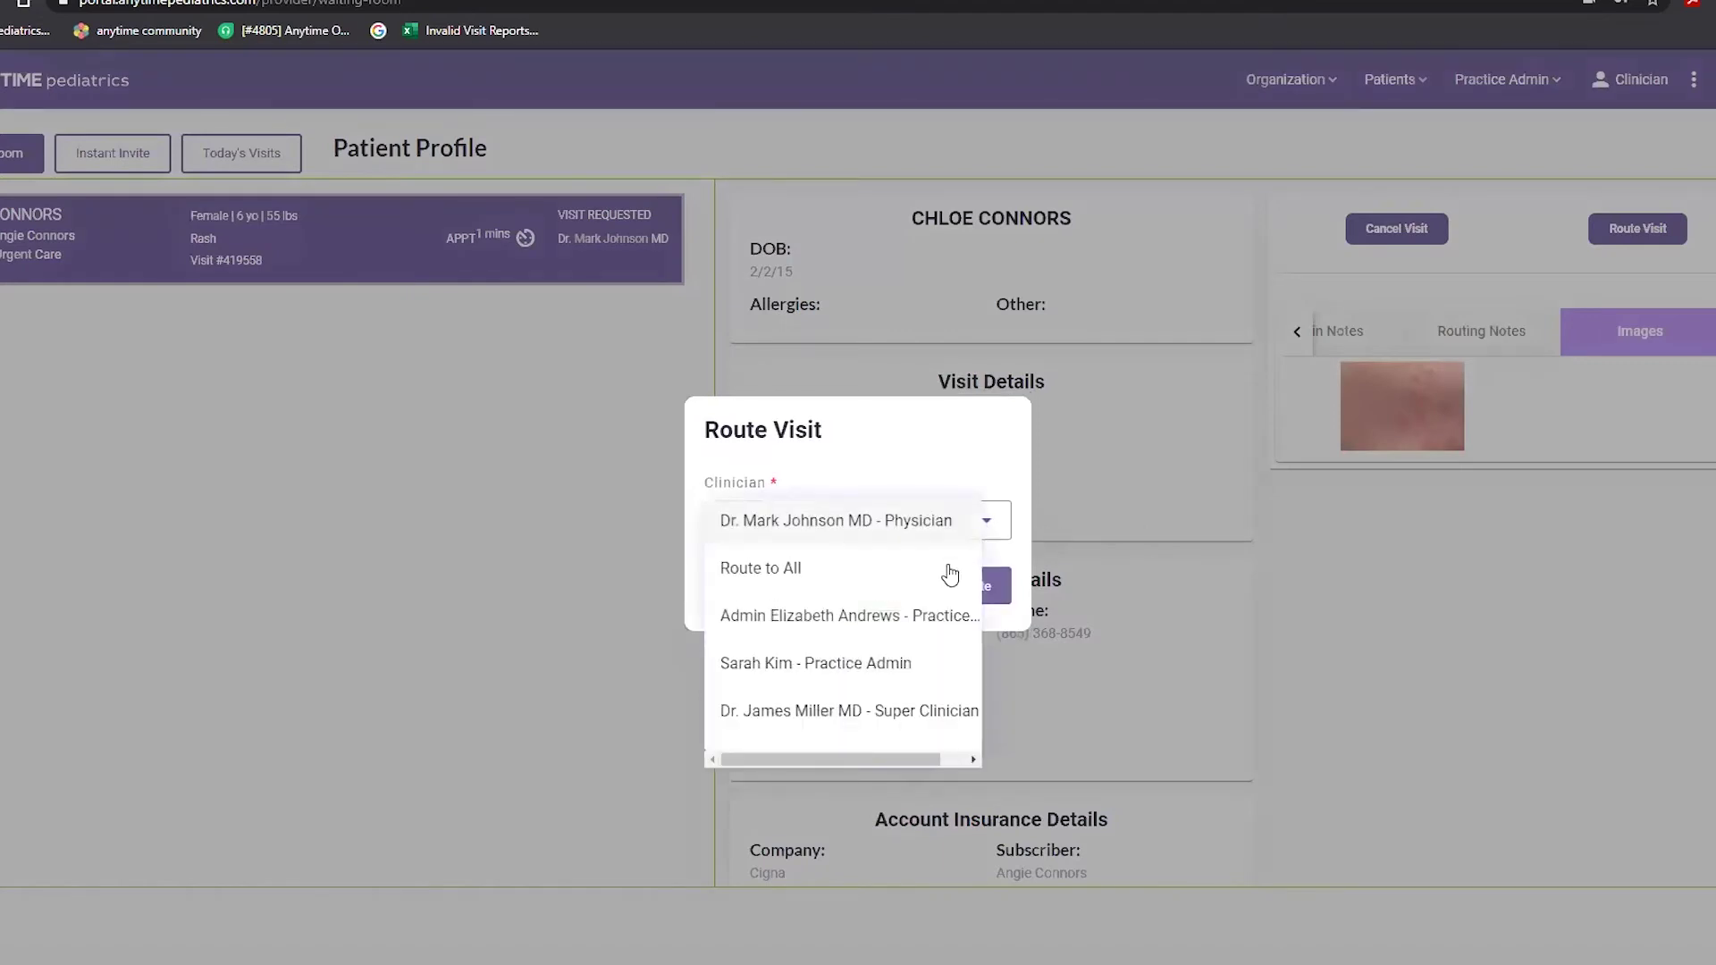
left_click(887, 668)
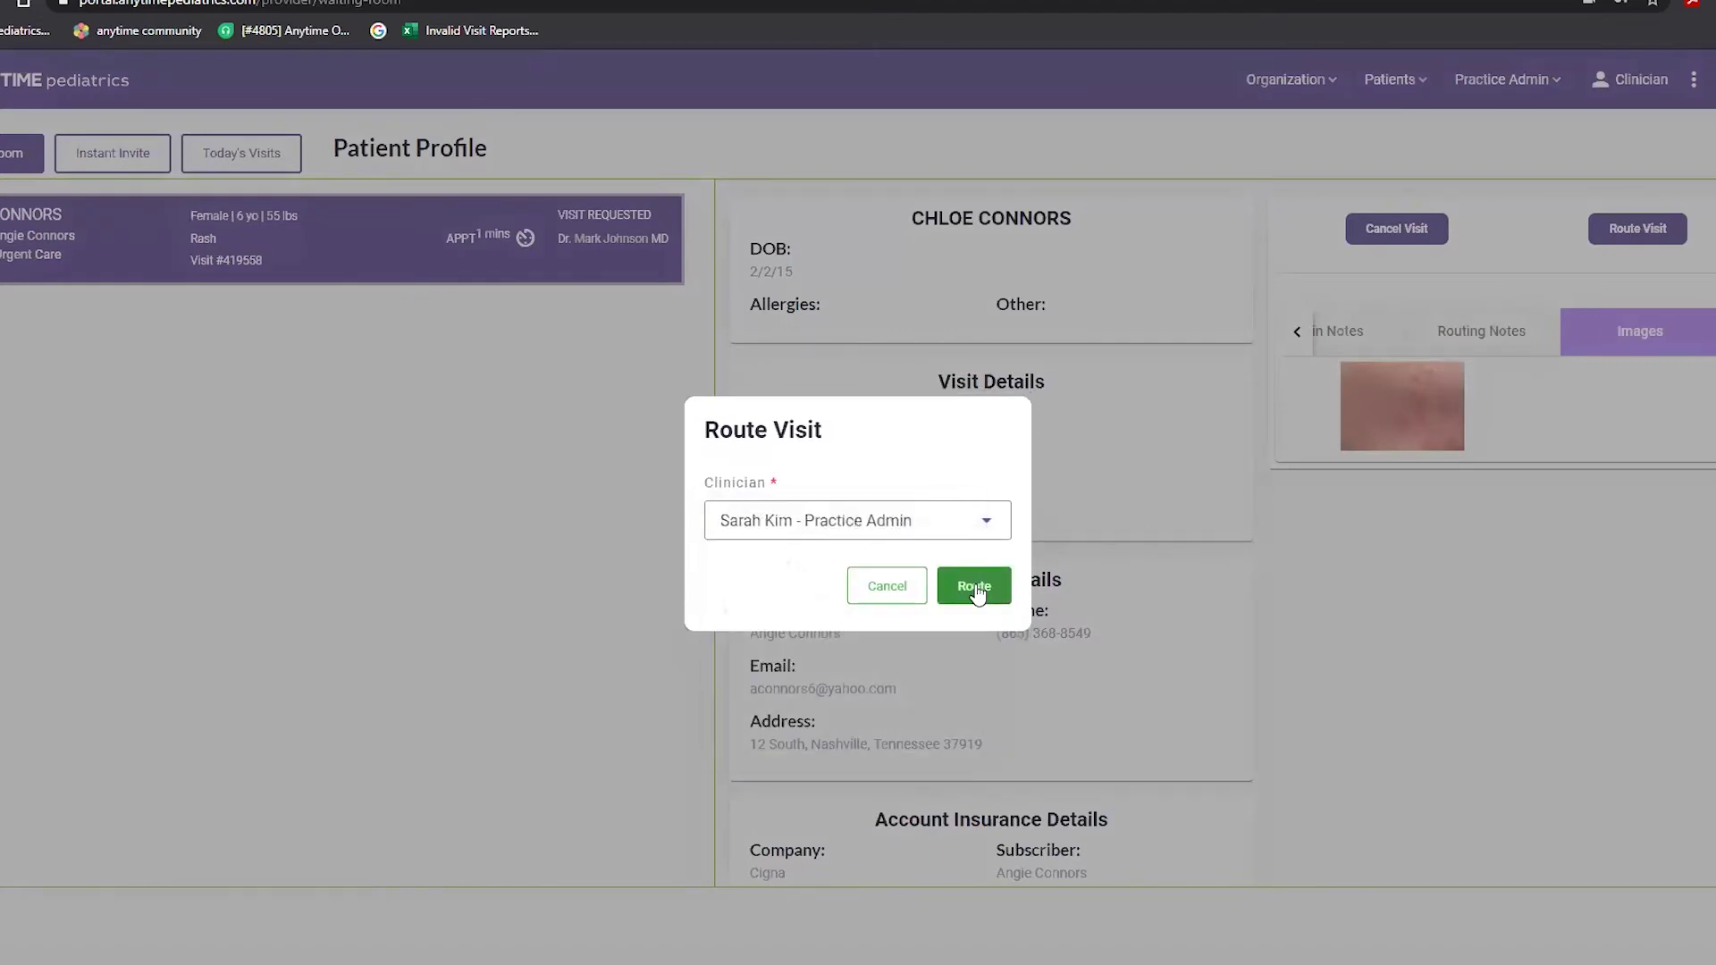
left_click(975, 590)
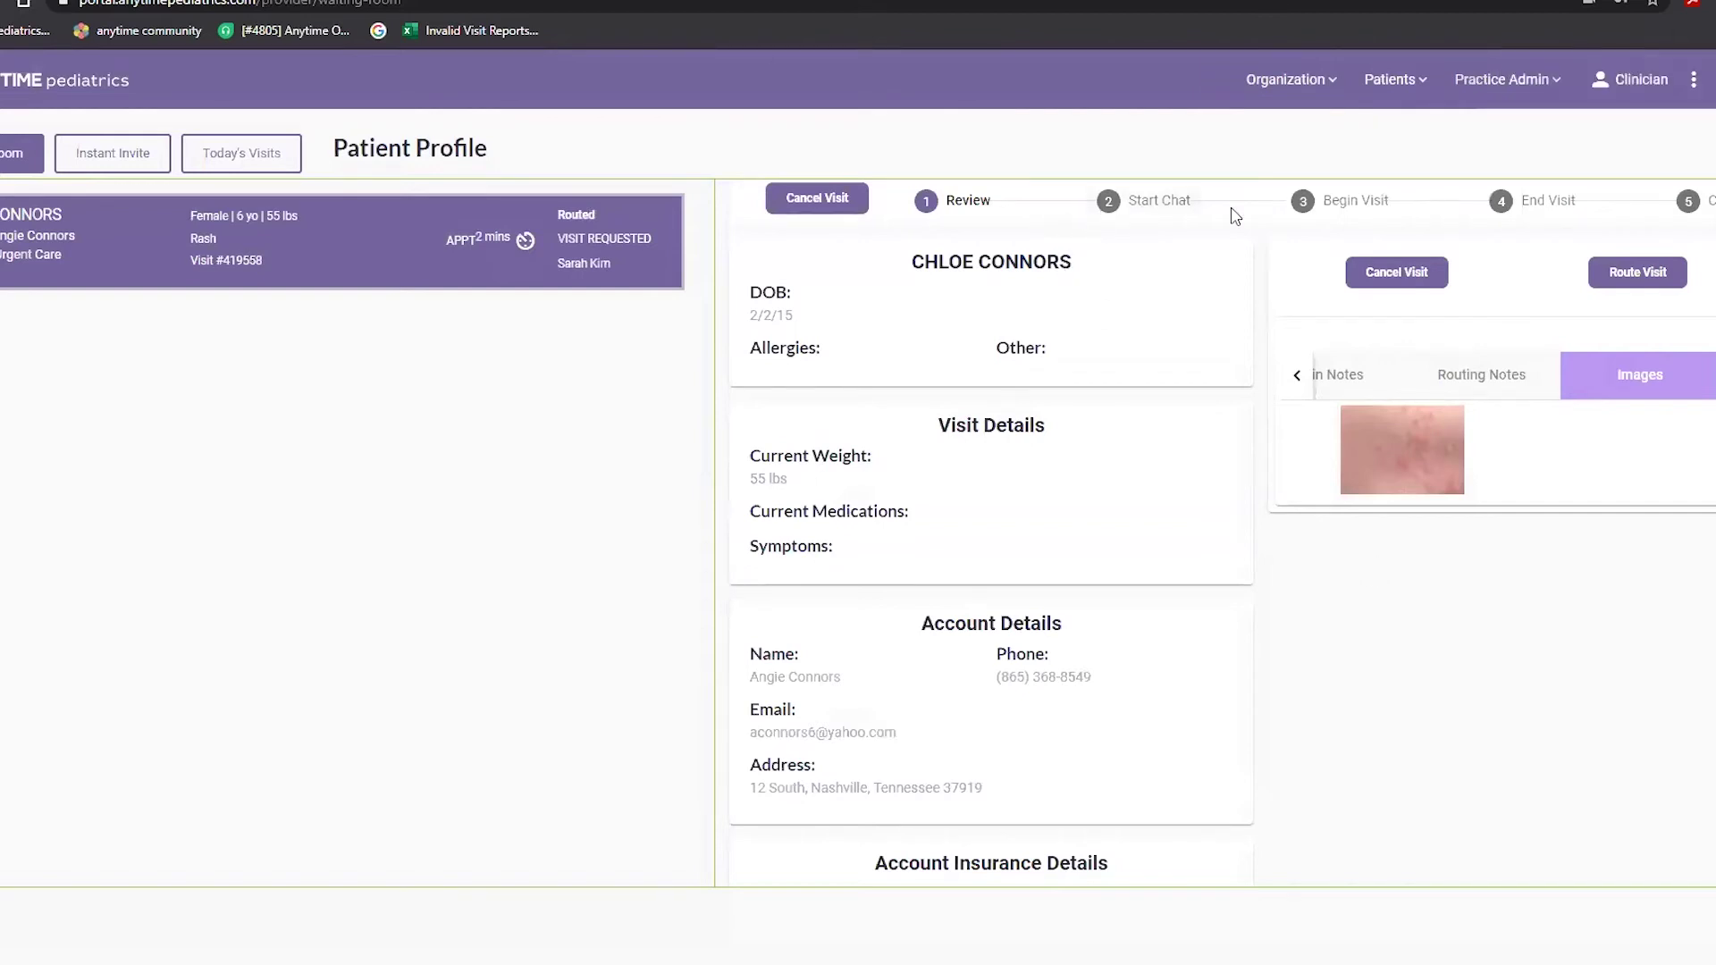
Start the chat for the routed visit and begin the administrator's video visit with the patient
left_click(1116, 213)
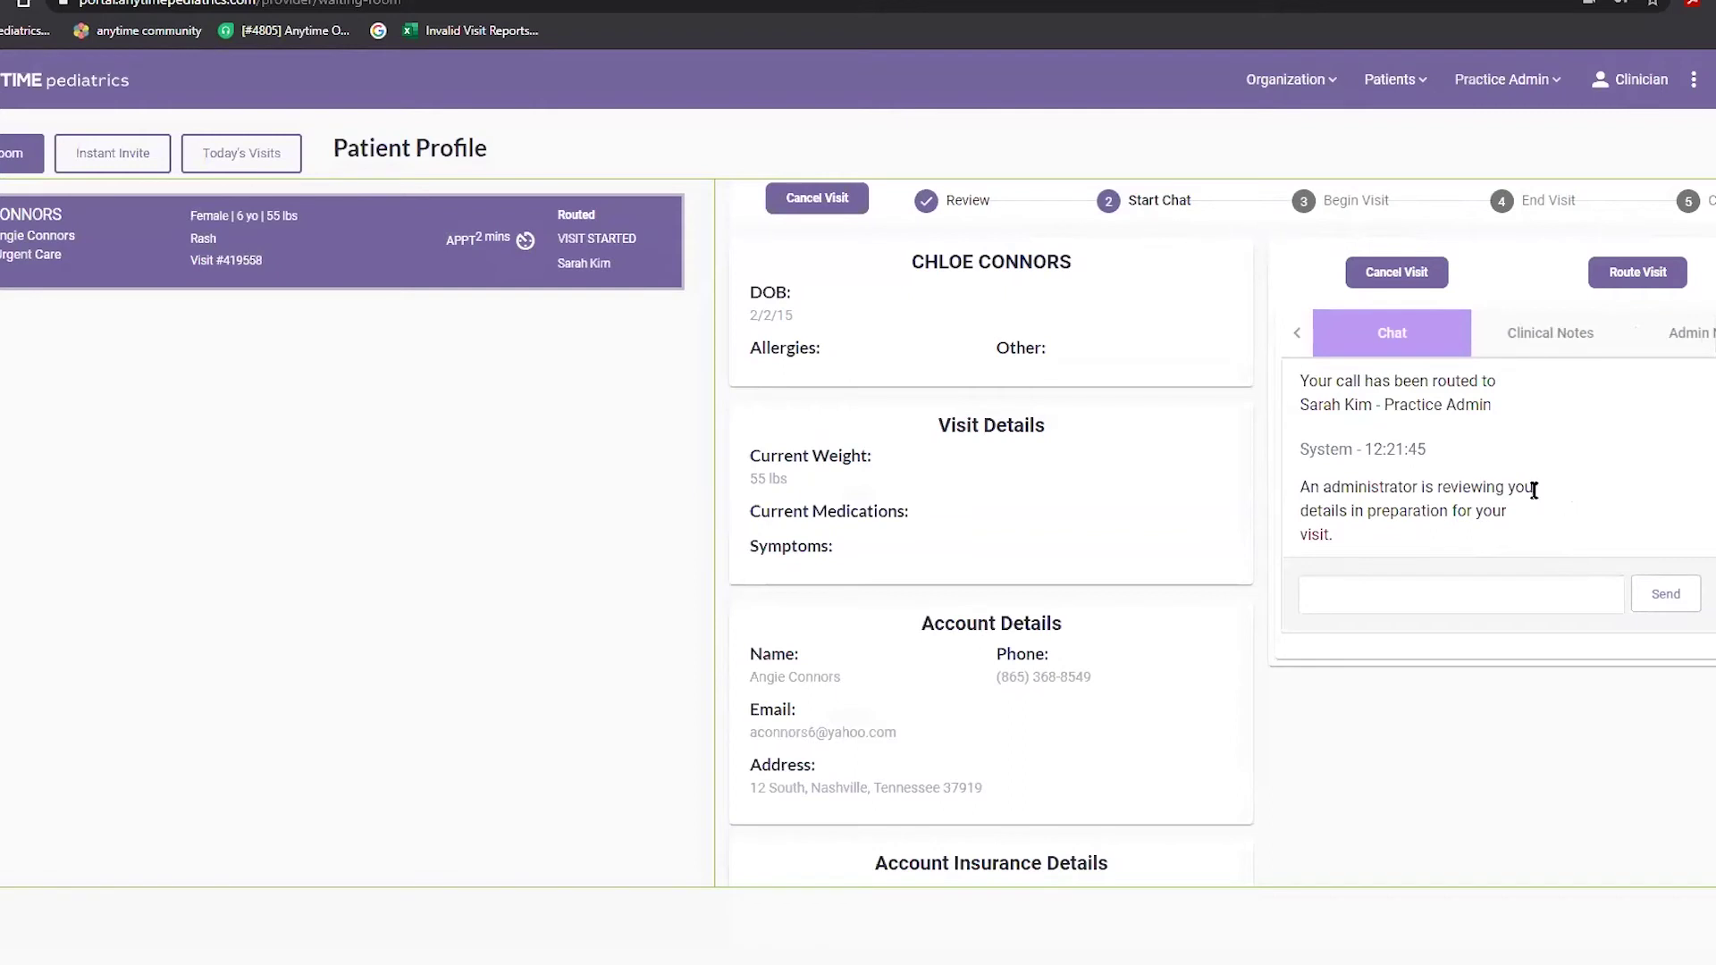
left_click(1370, 204)
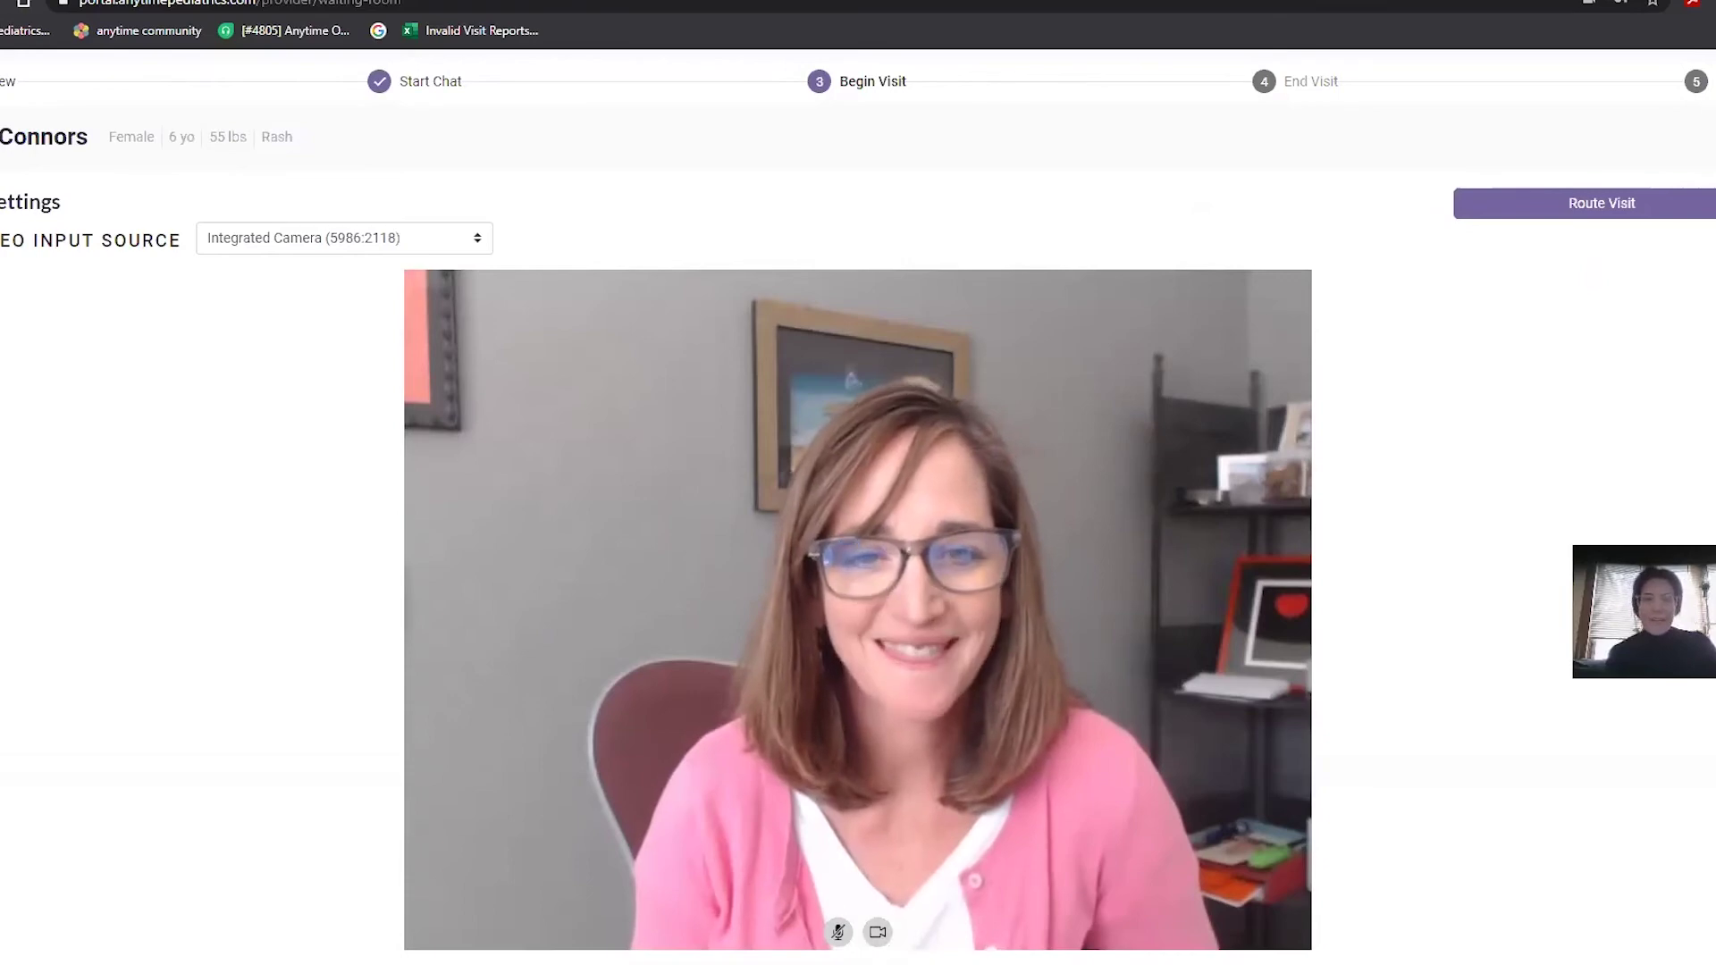
Route the patient internally to the clinician listed as Physician, saving the routing note "Insurance information is up to date"
mouse_move(1364, 749)
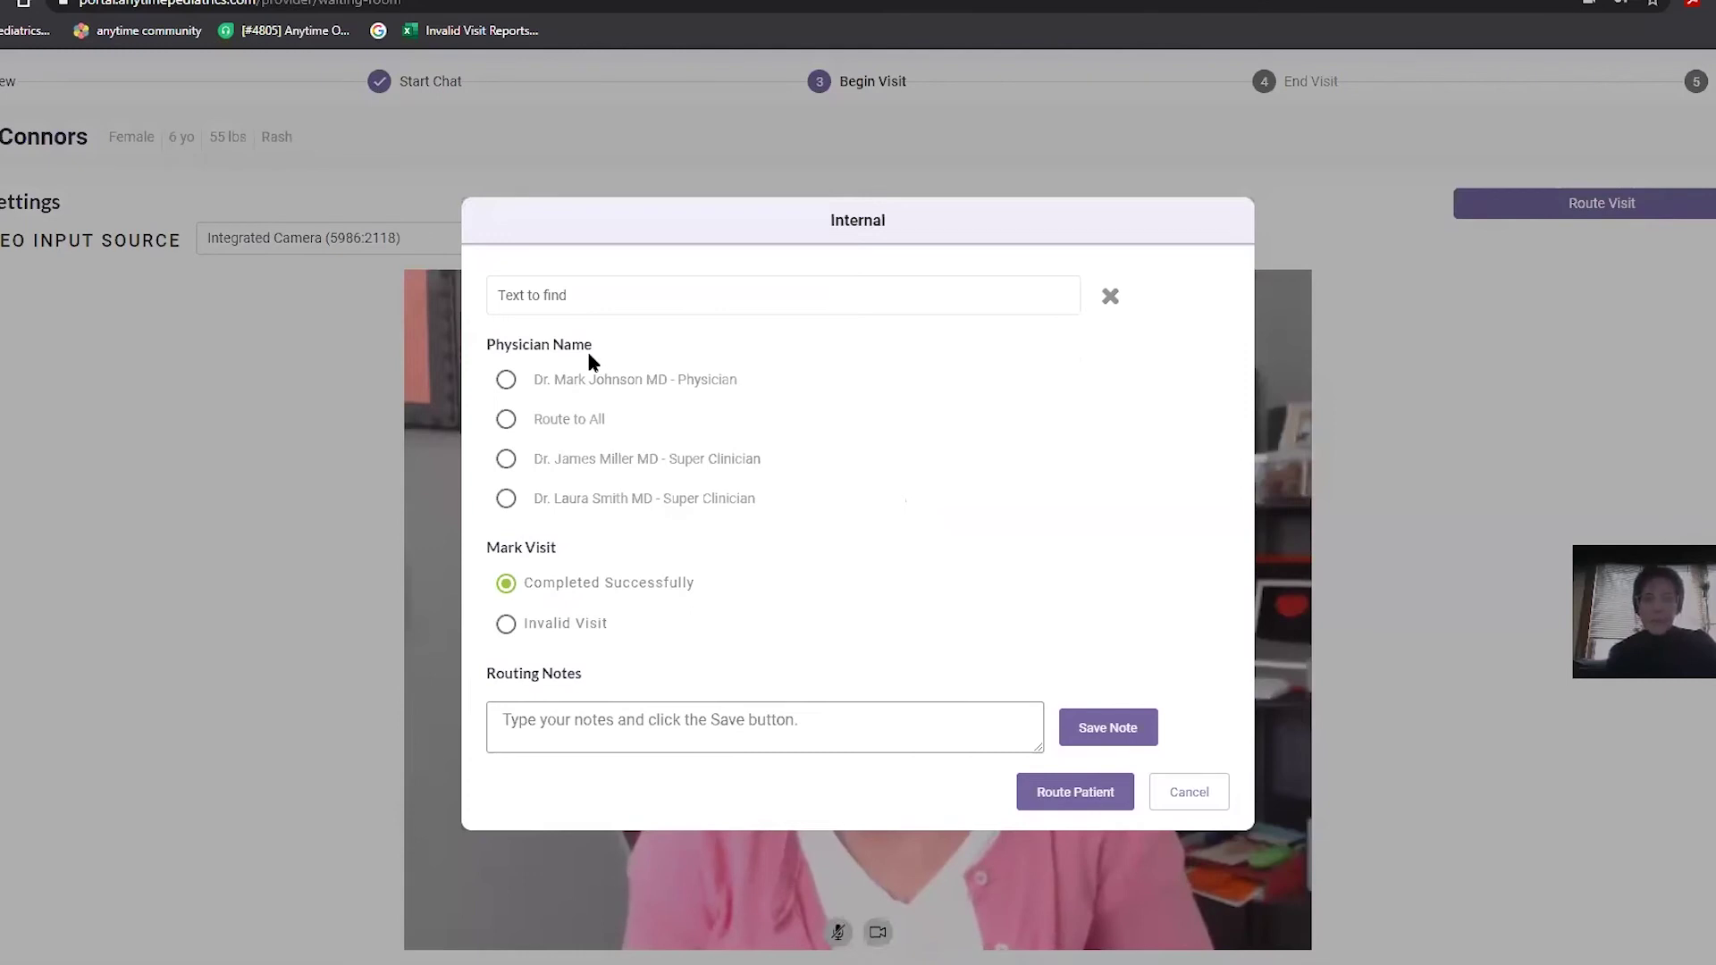
left_click(506, 383)
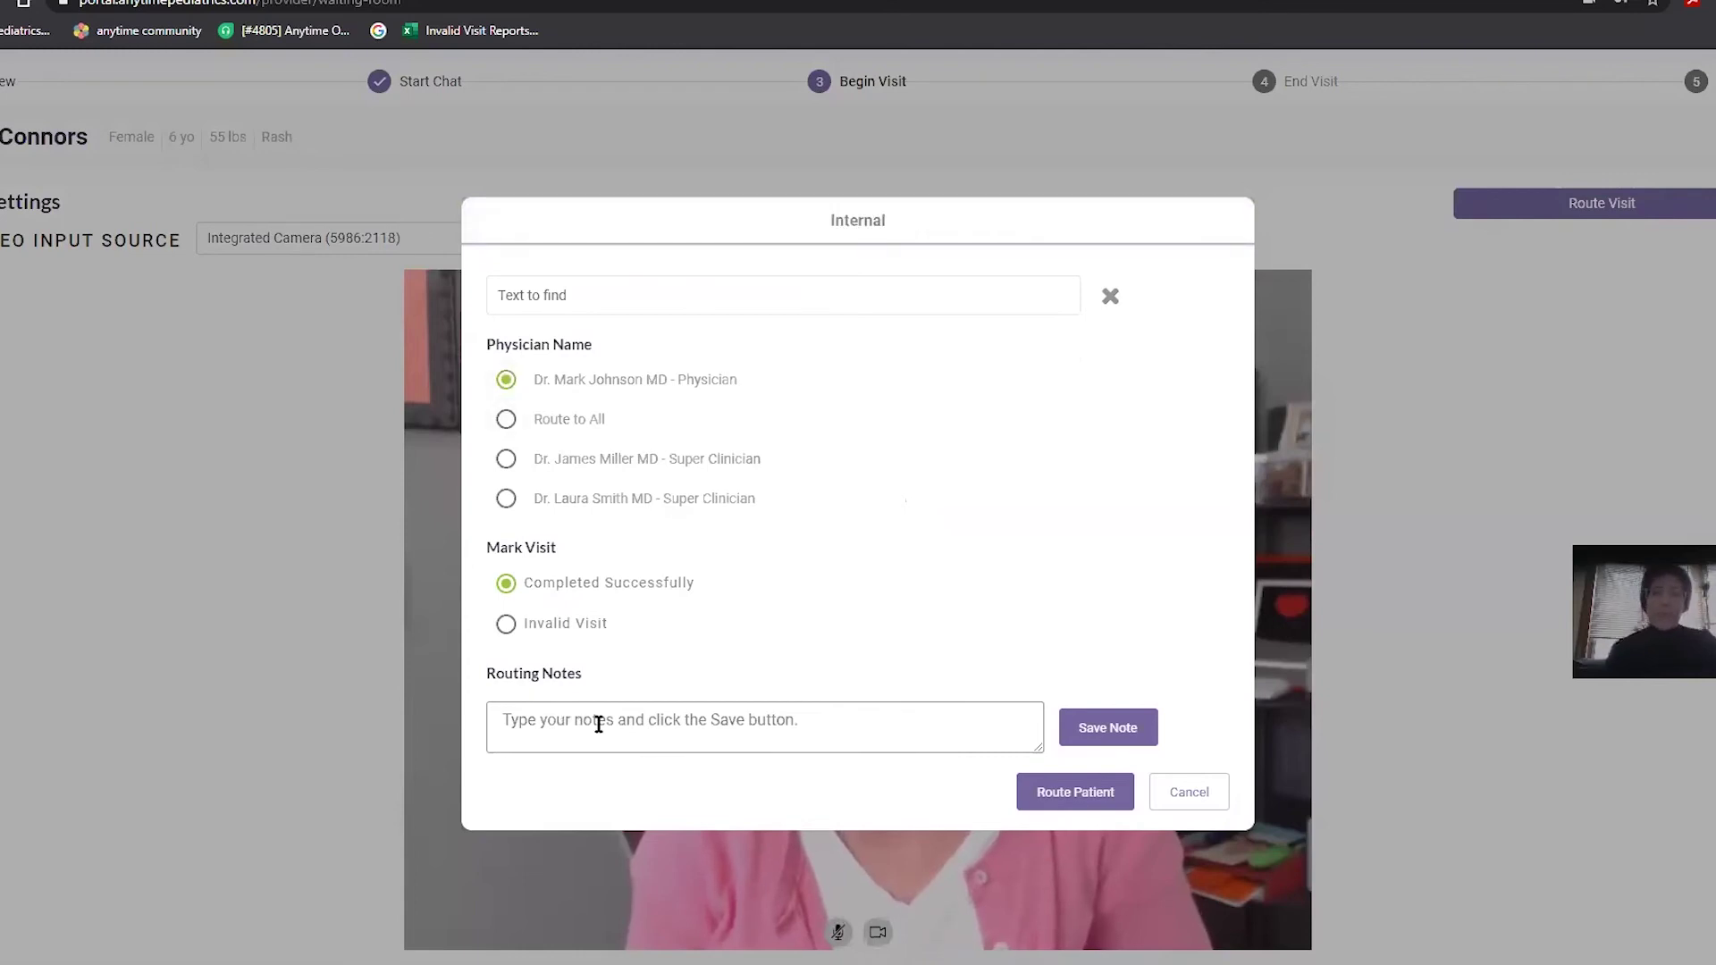
type("Ins")
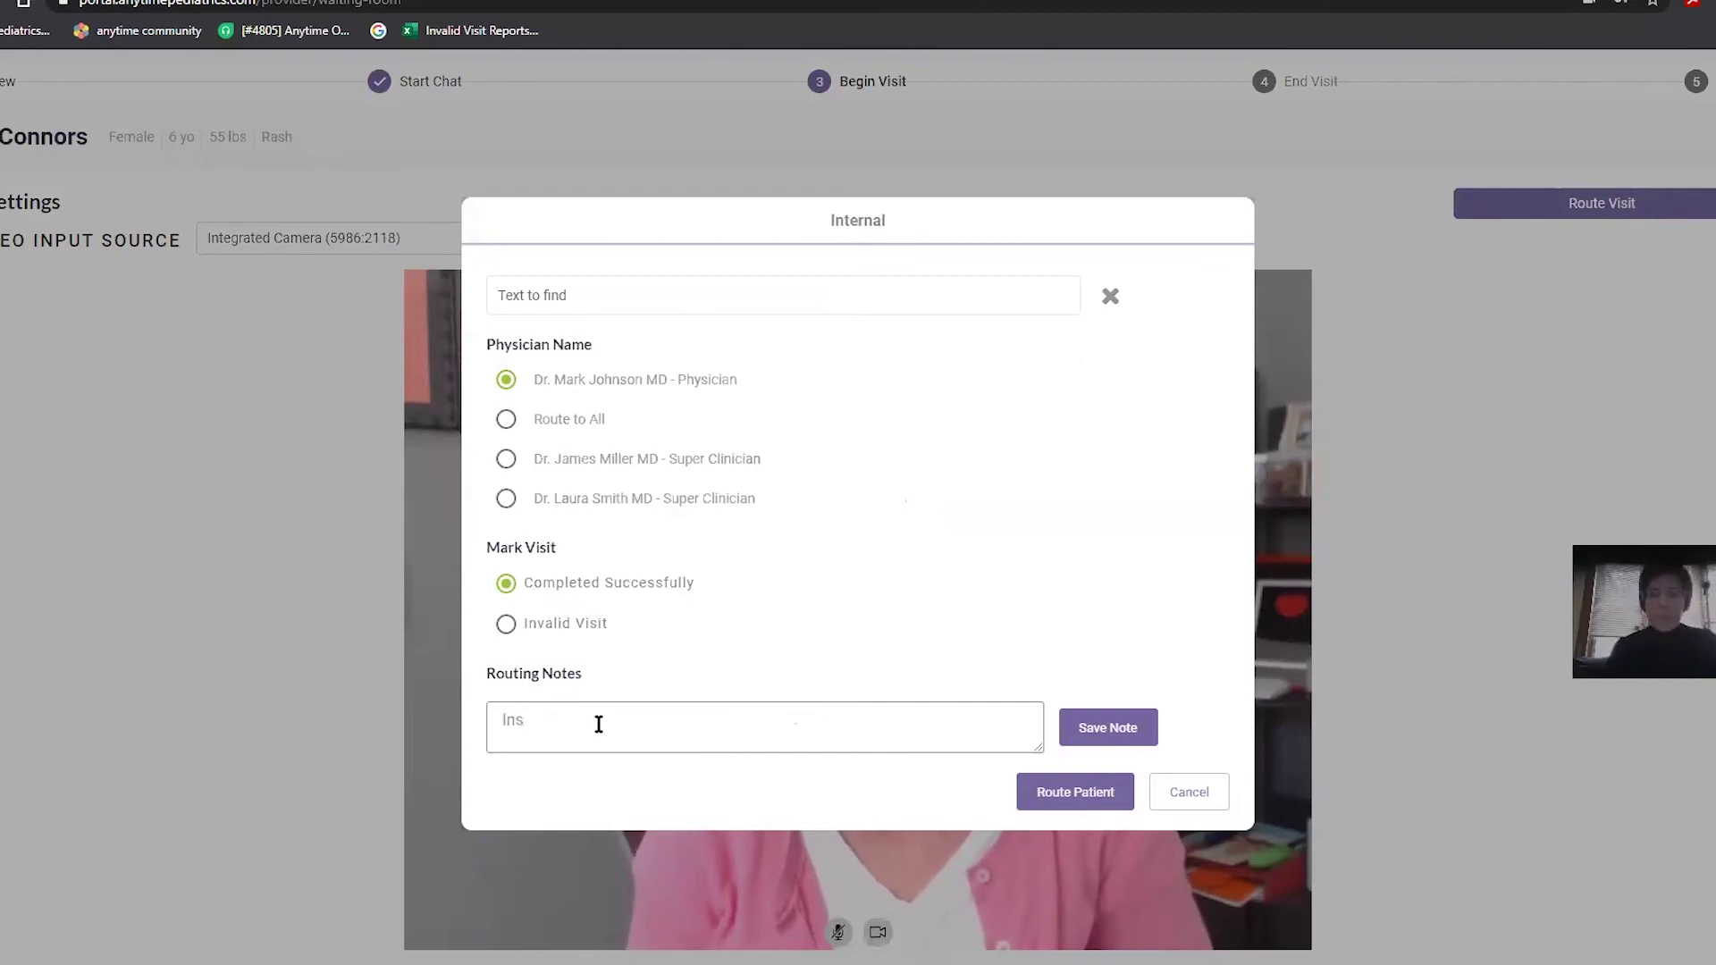
type("urance ")
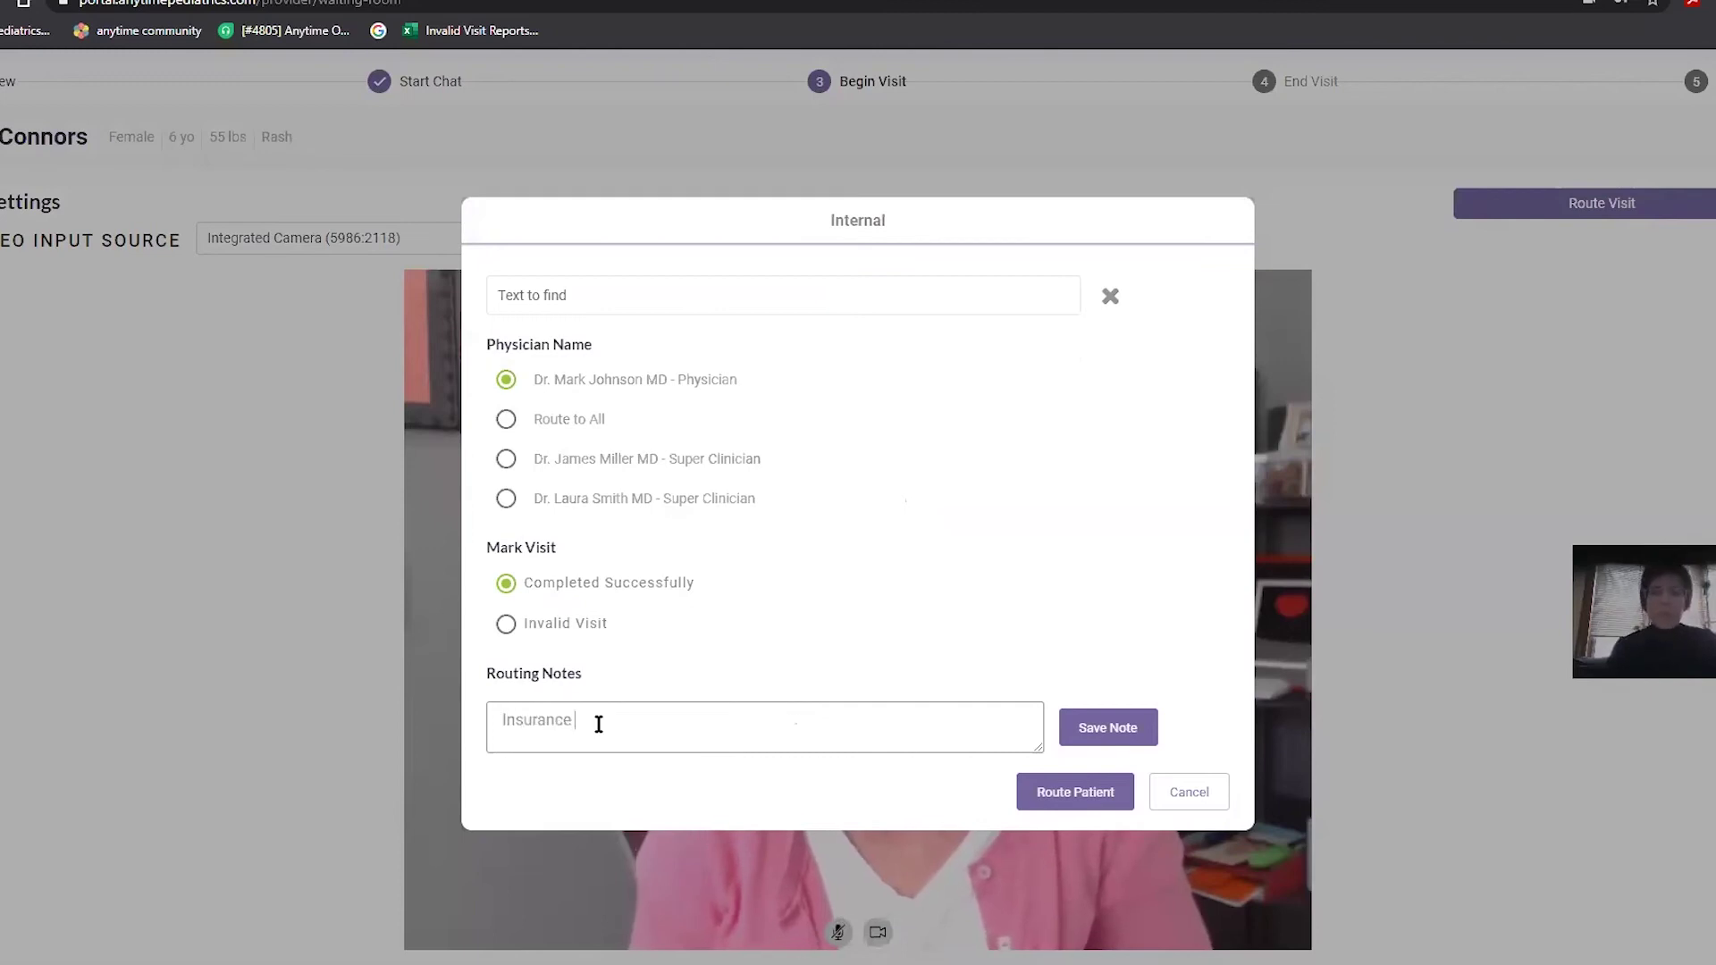
type("informatio")
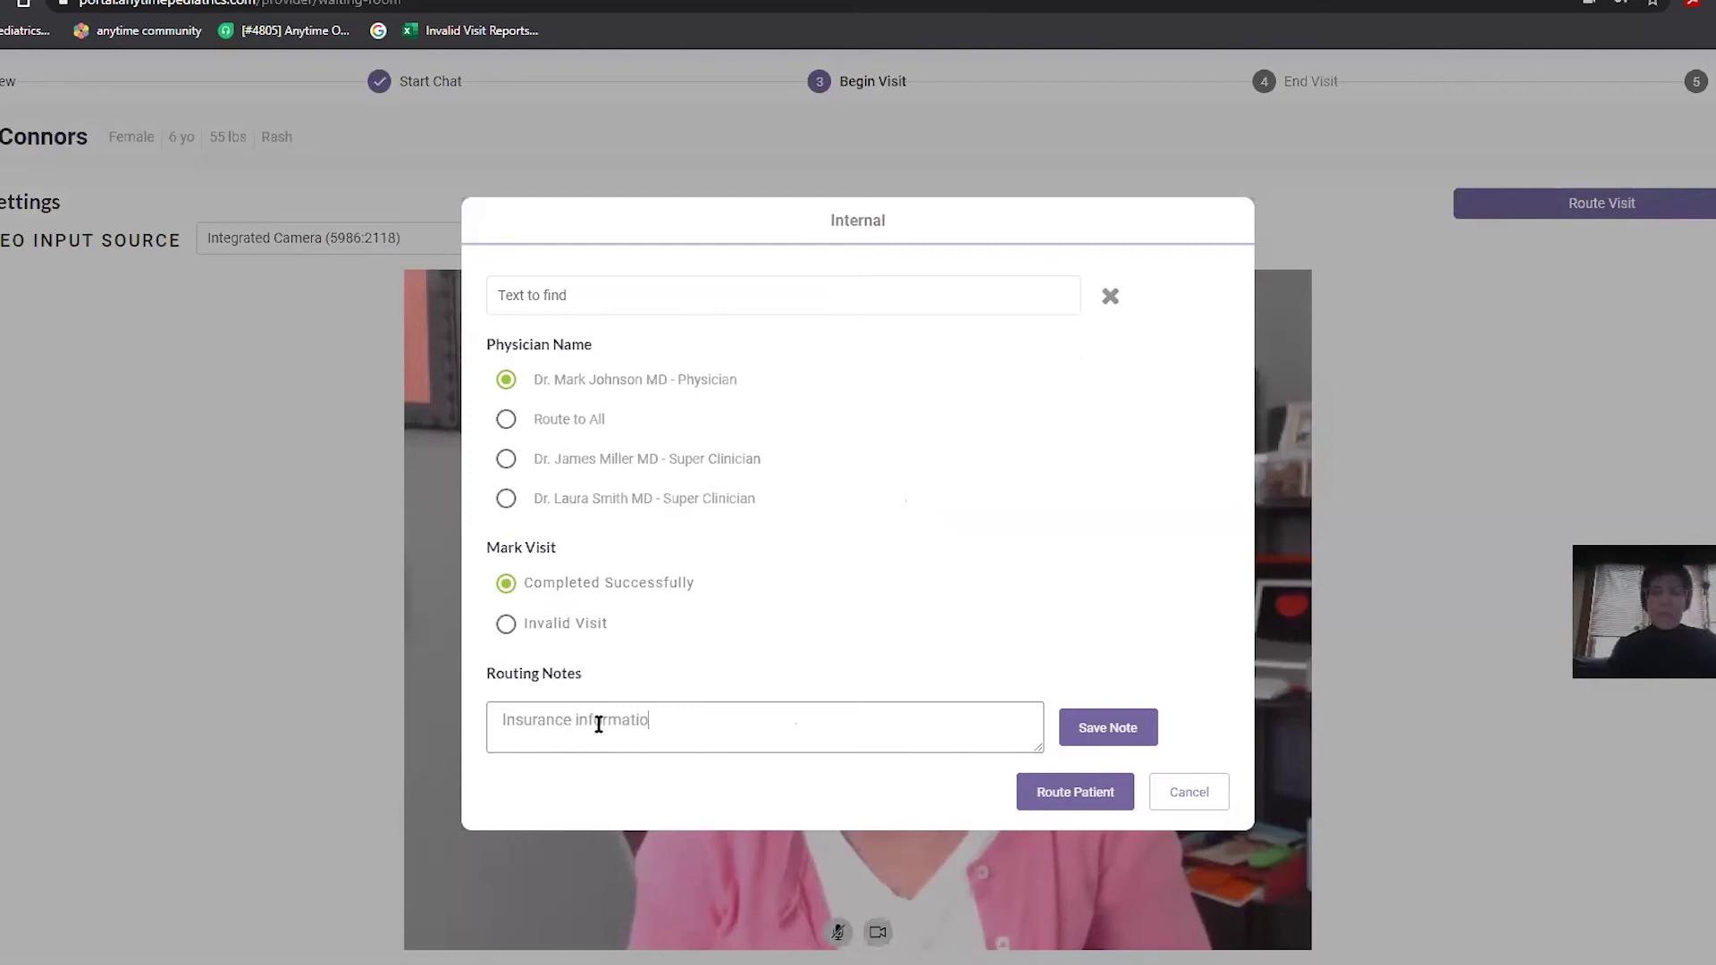
type("n is up to d")
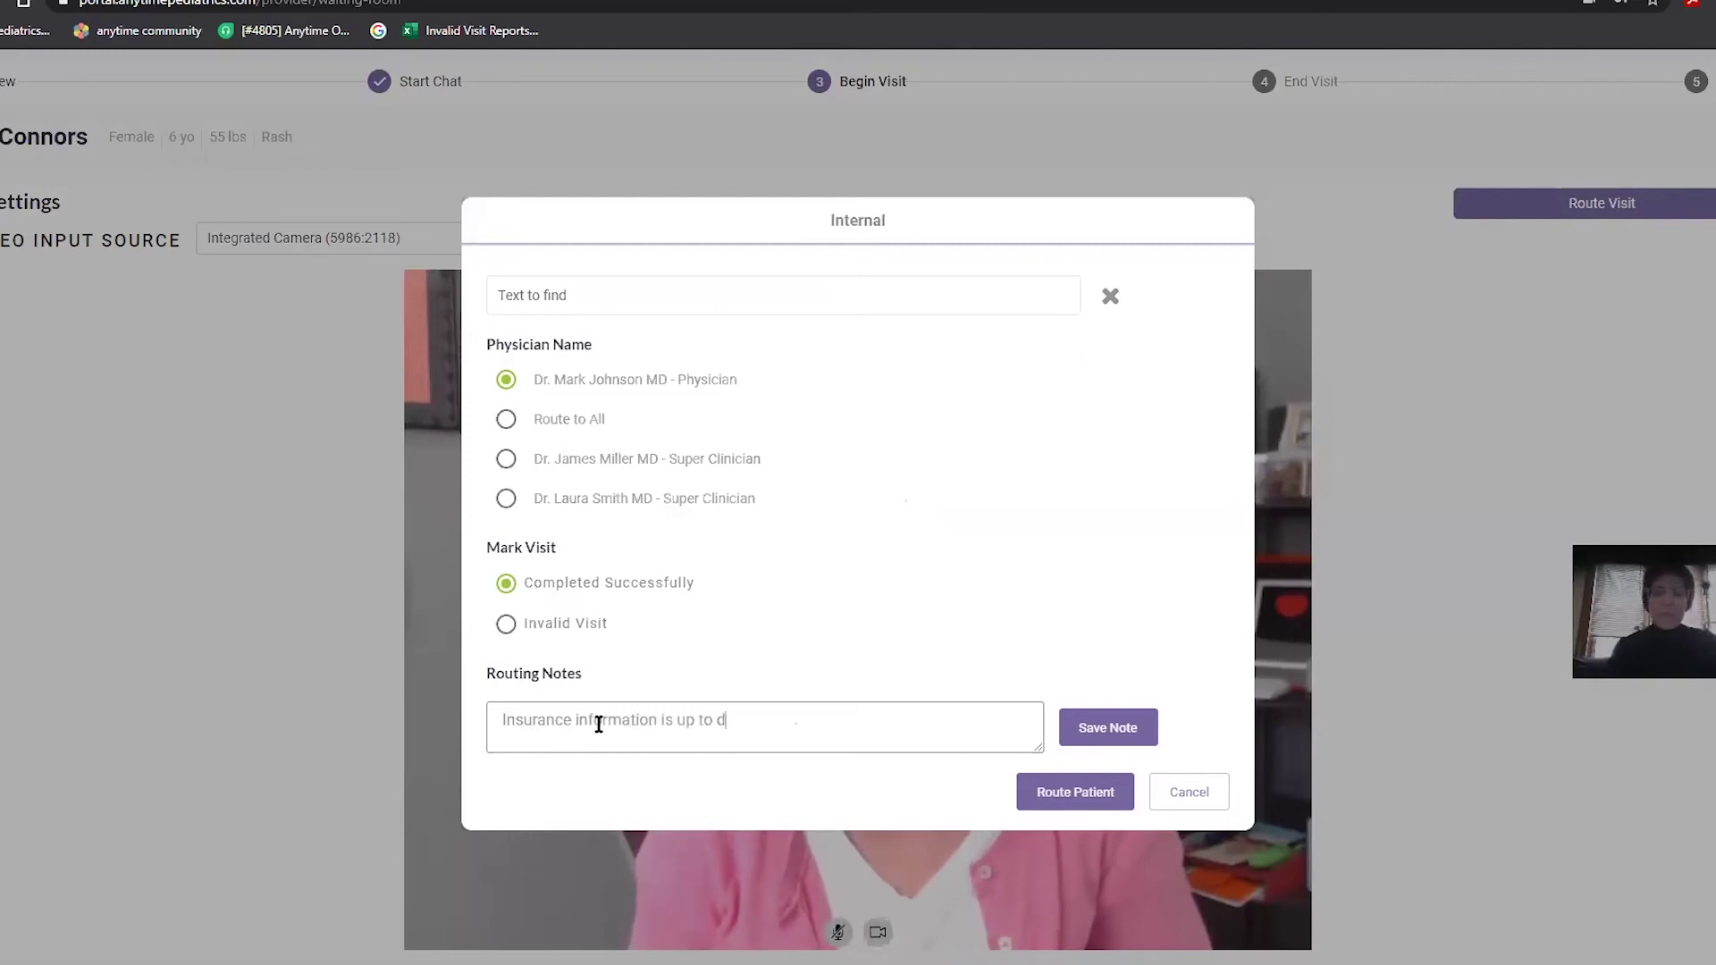
type("ate")
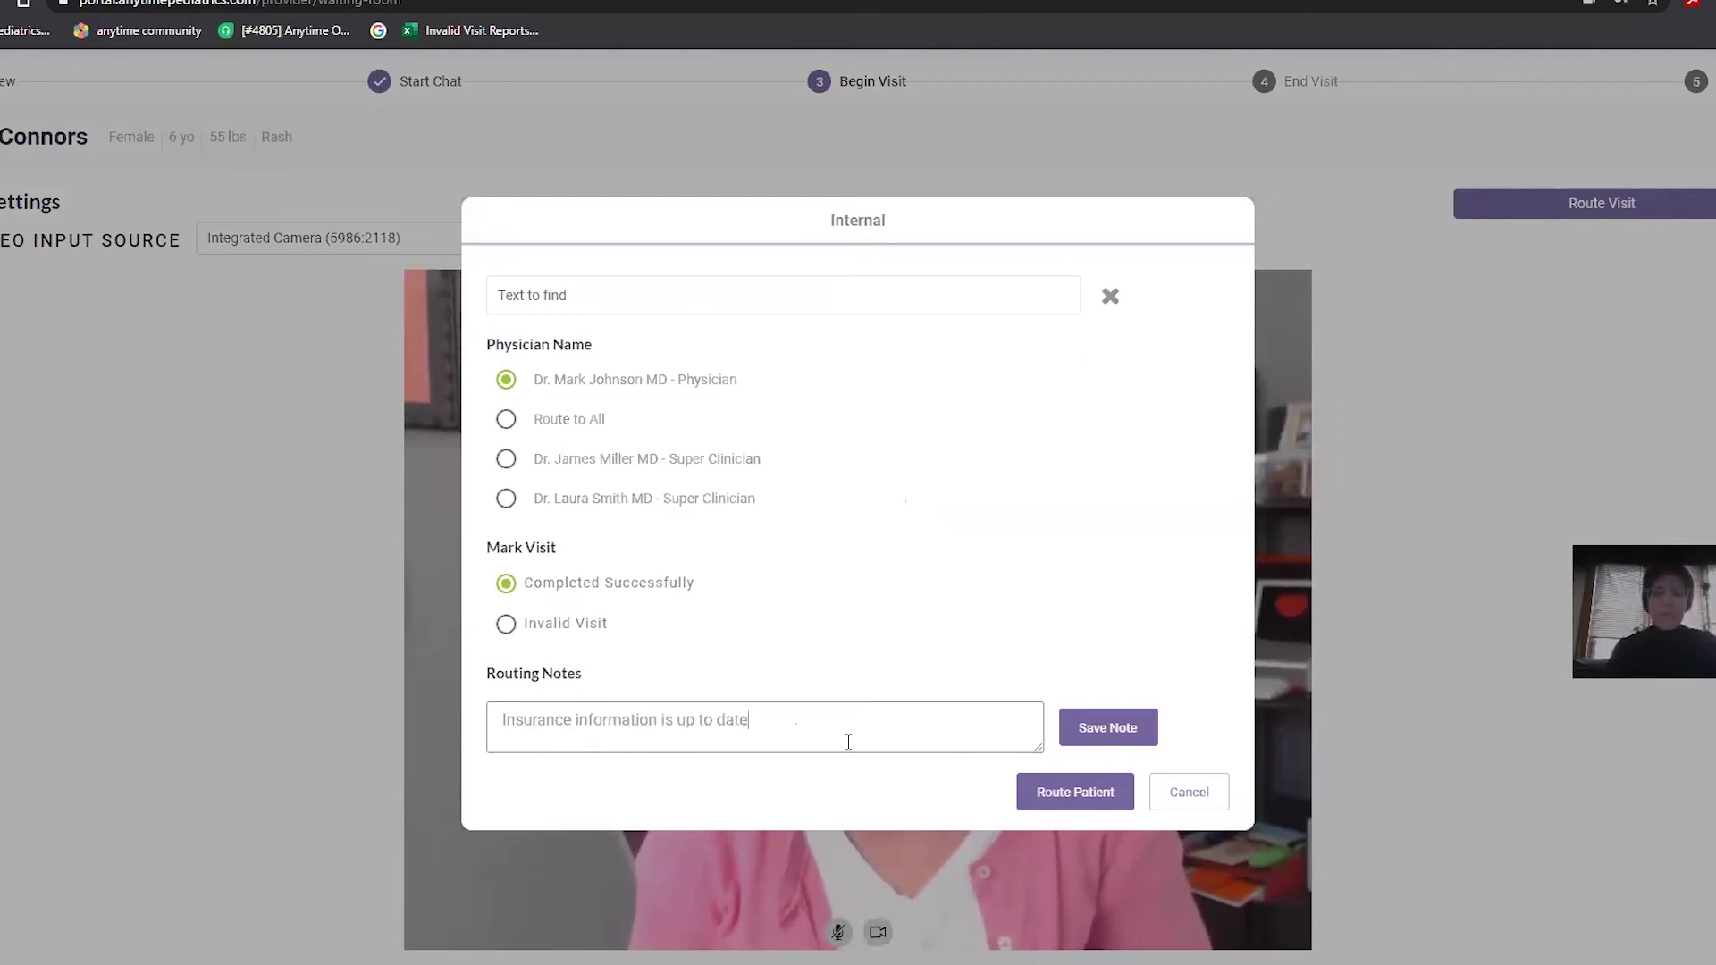
left_click(1116, 732)
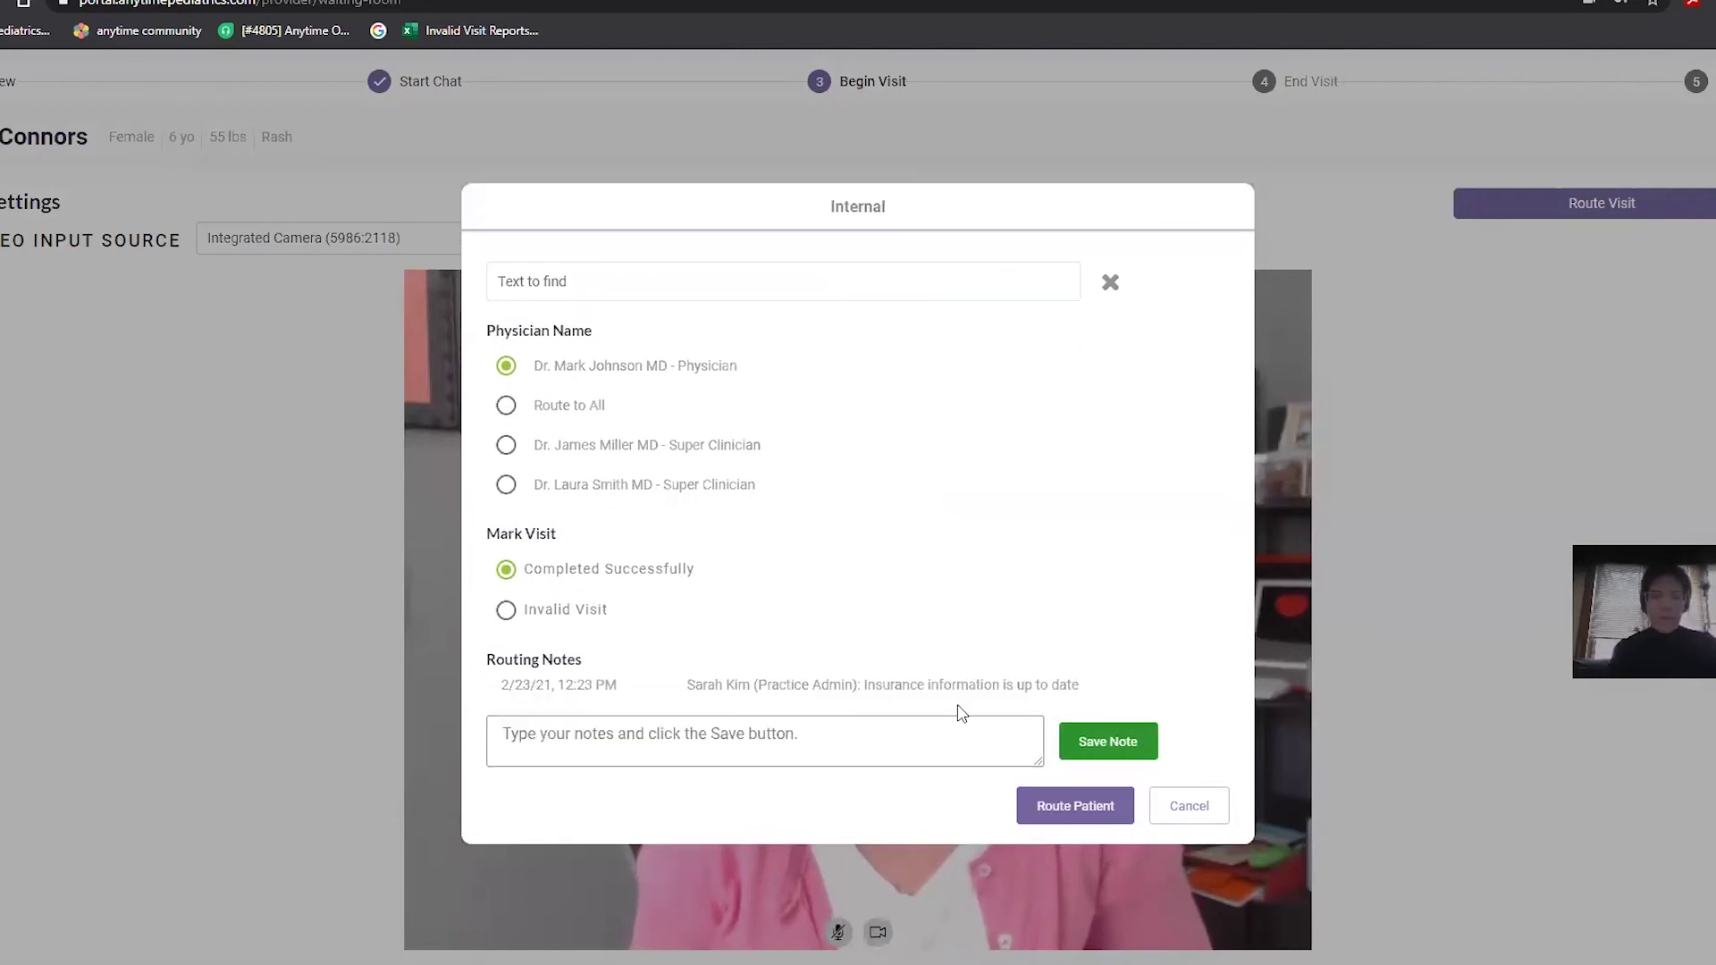
left_click(1063, 820)
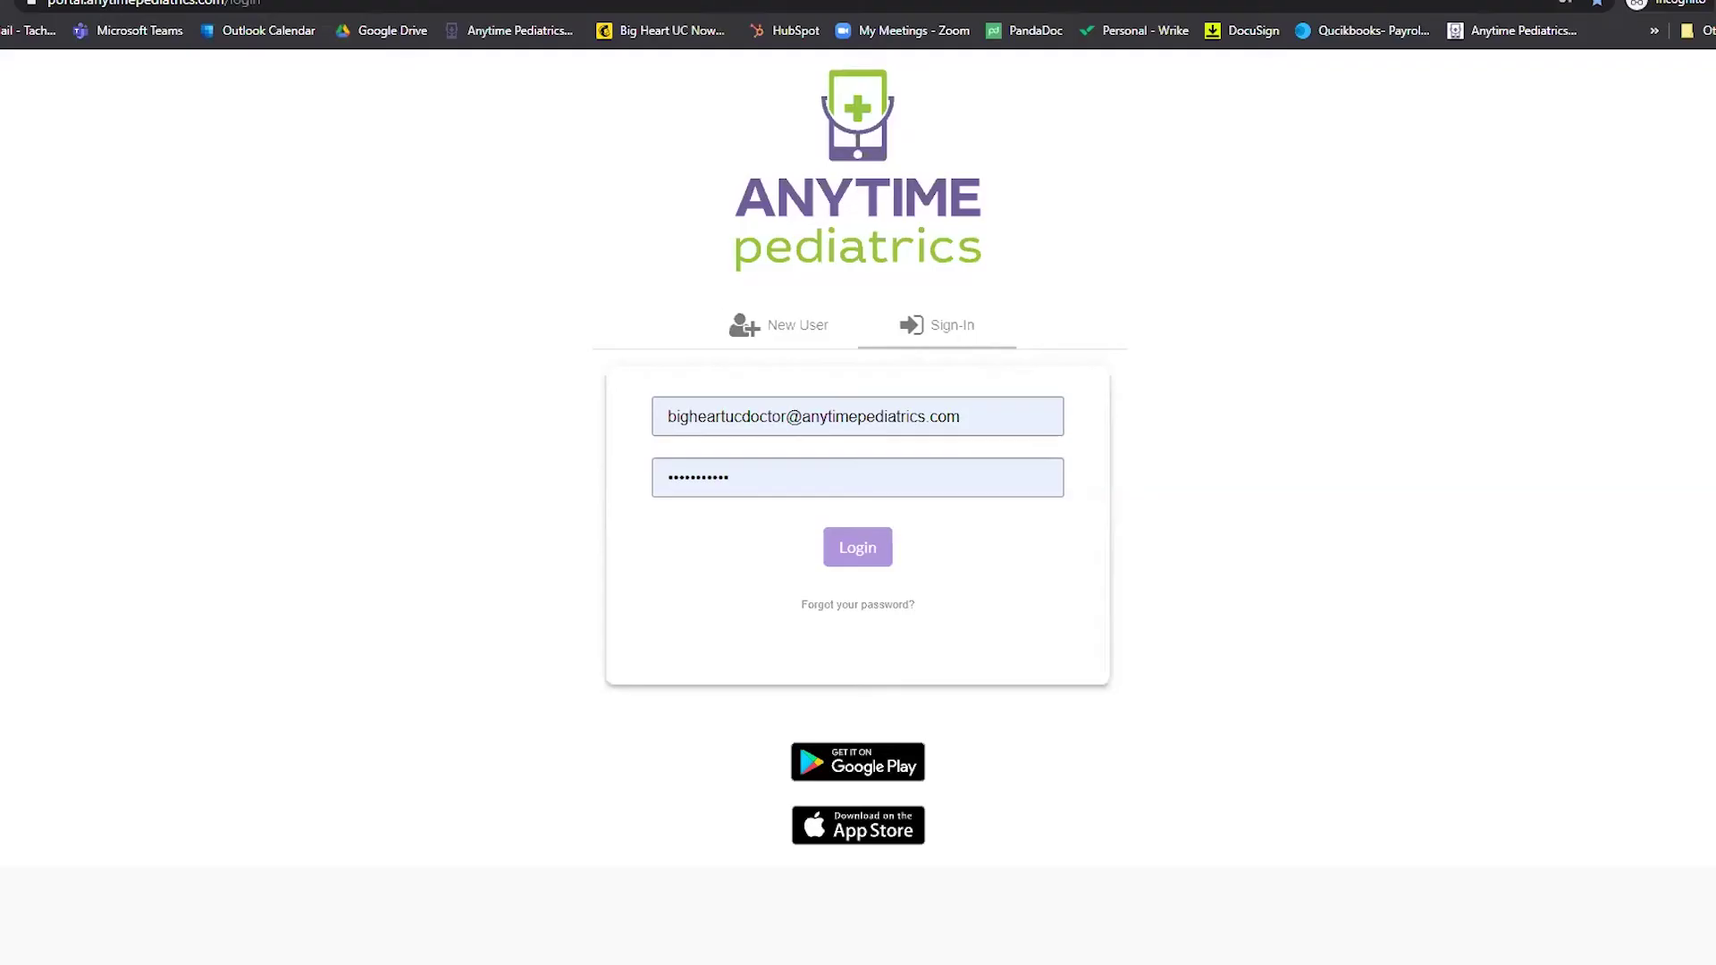
Sign in with the urgent care doctor account and allow camera and microphone access, closing the availability settings
left_click(860, 551)
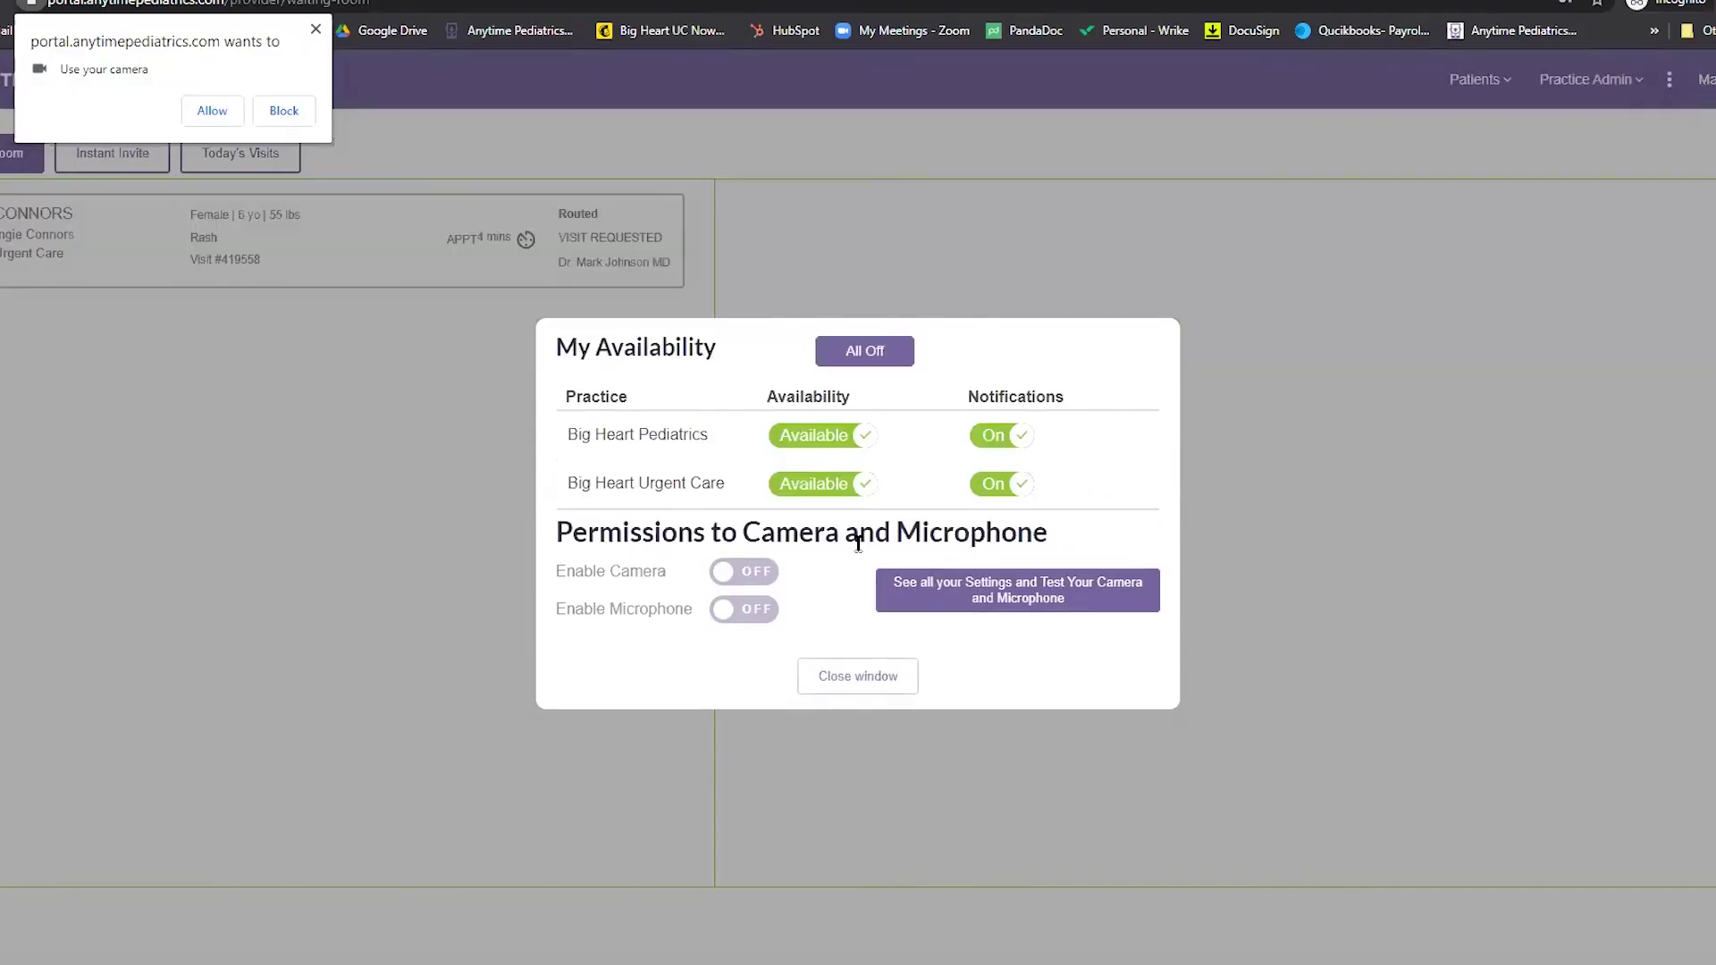
left_click(211, 113)
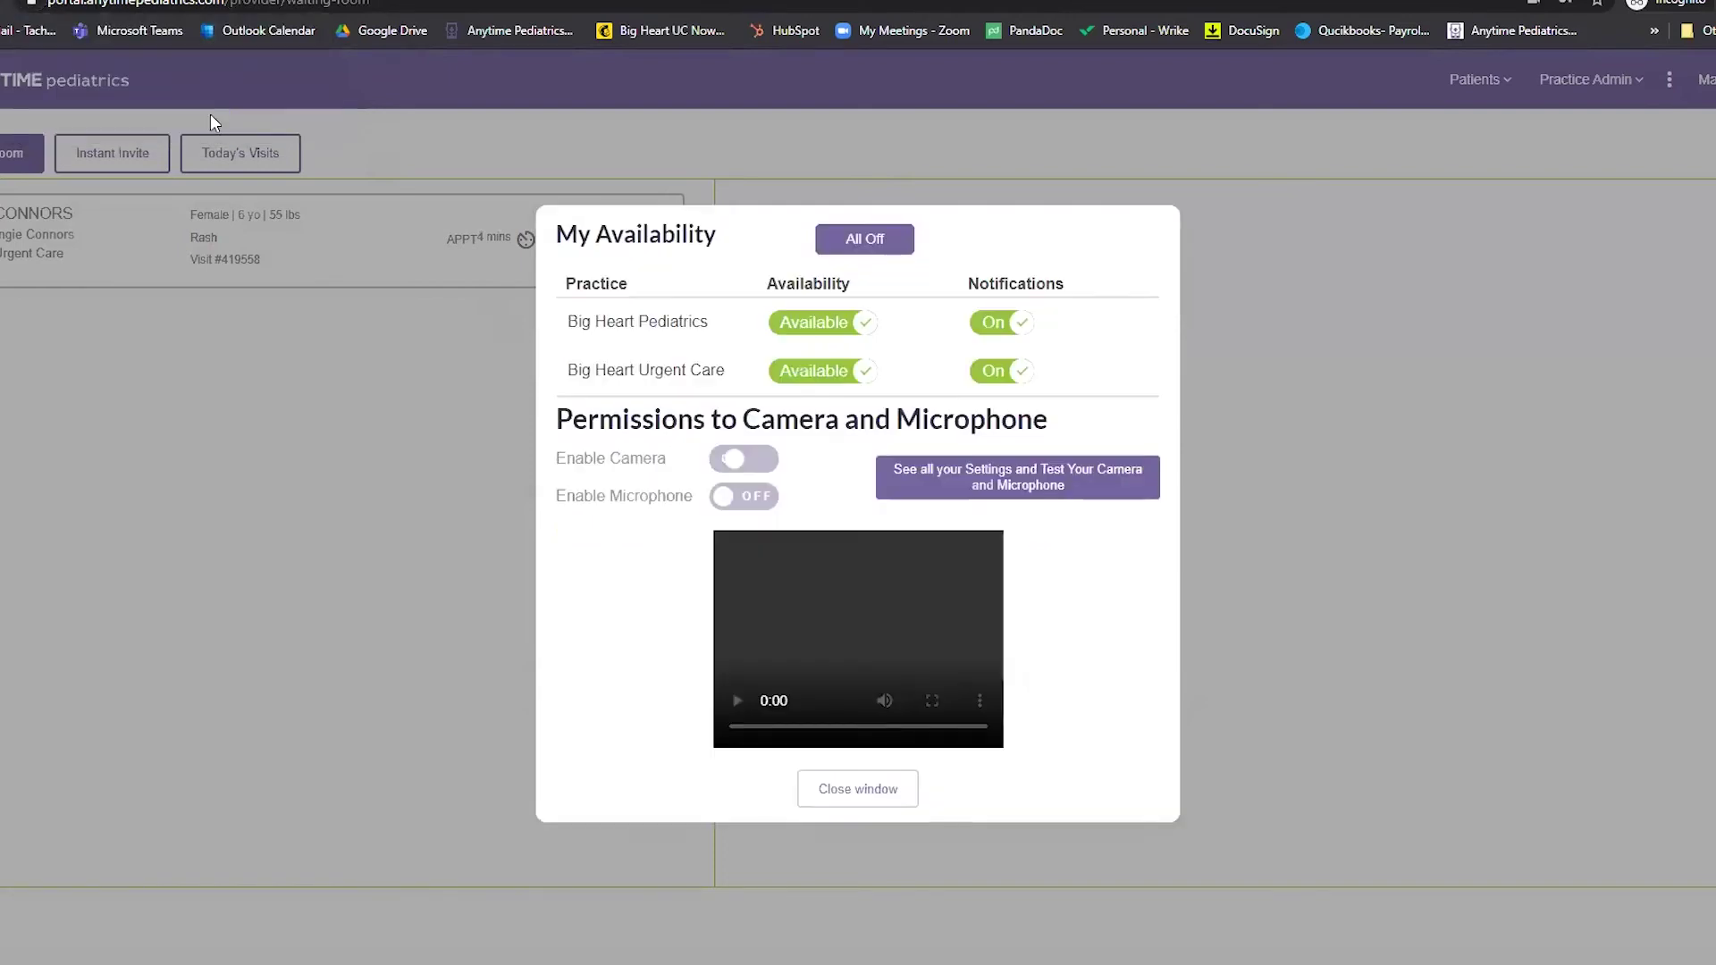
left_click(211, 115)
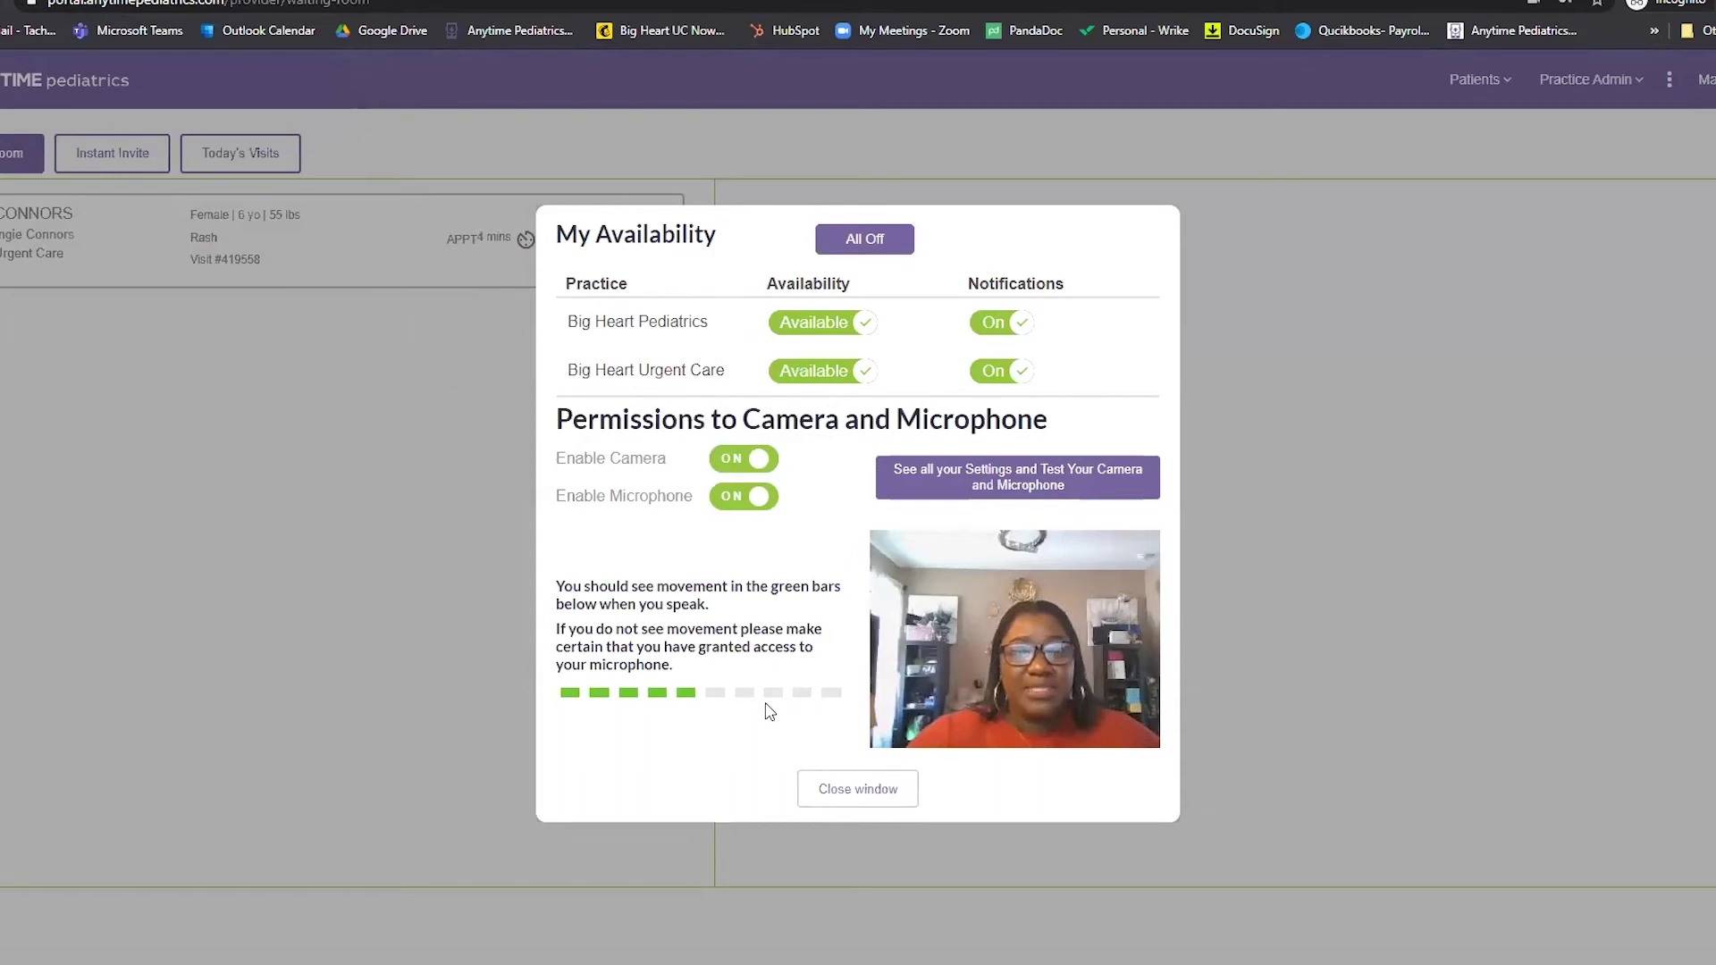
left_click(831, 795)
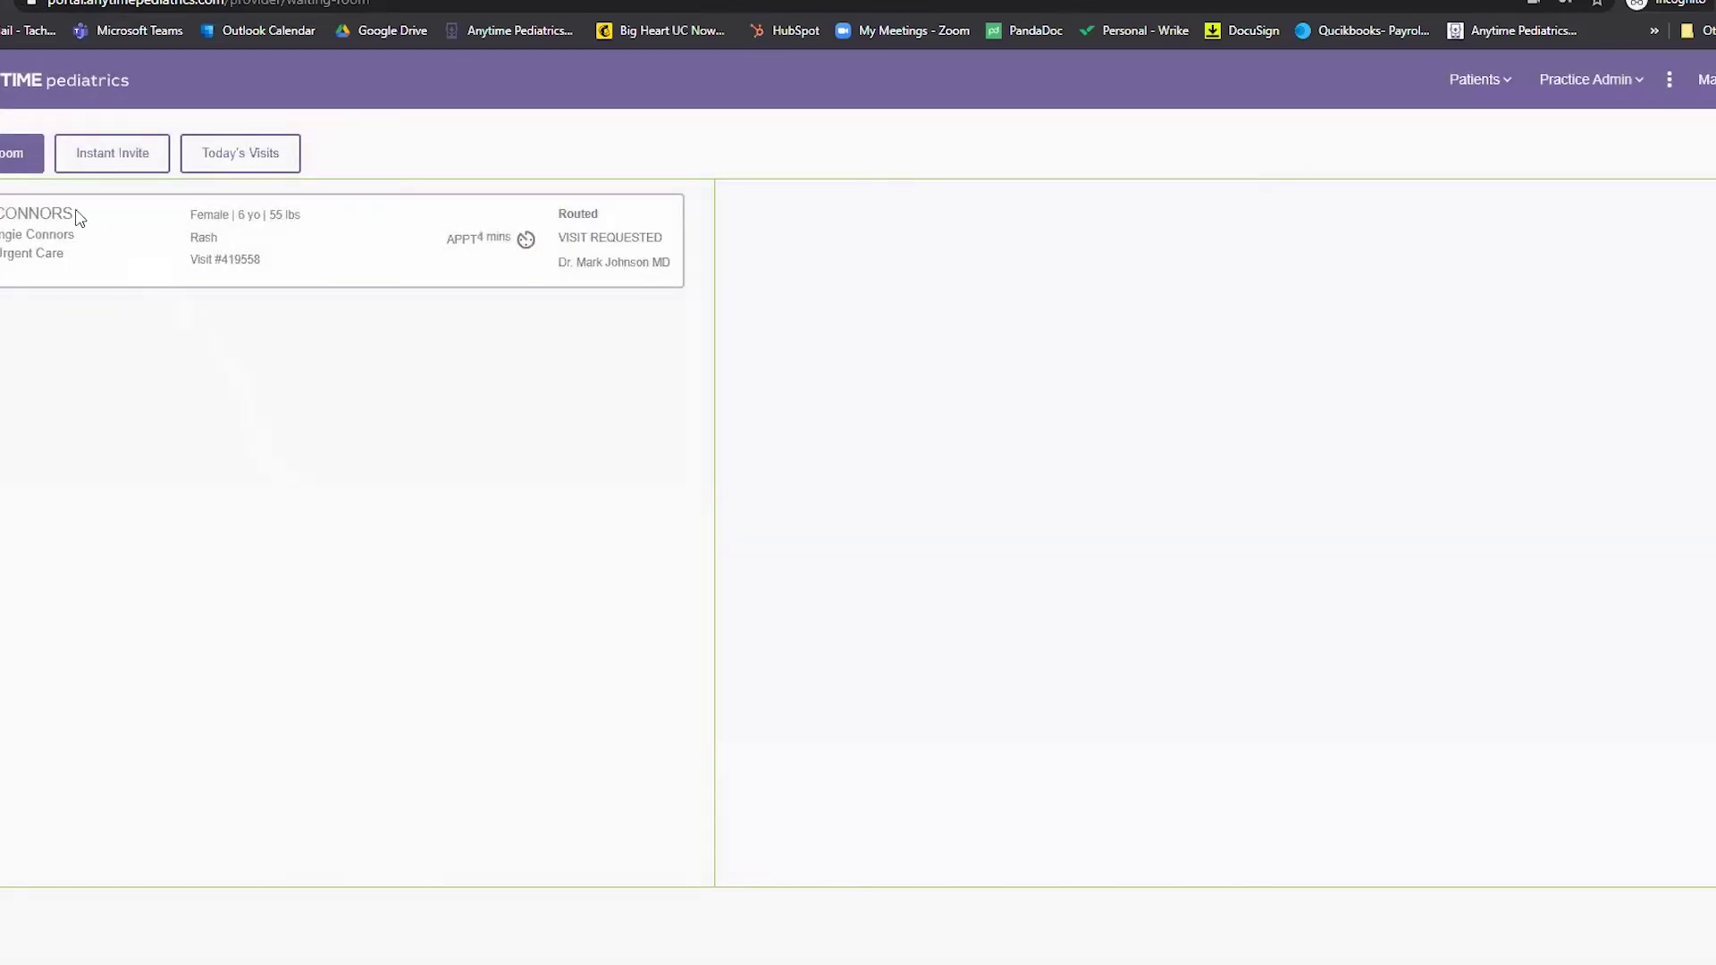
Start the chat for the routed rash visit in the doctor's waiting room and display its routing notes
left_click(353, 262)
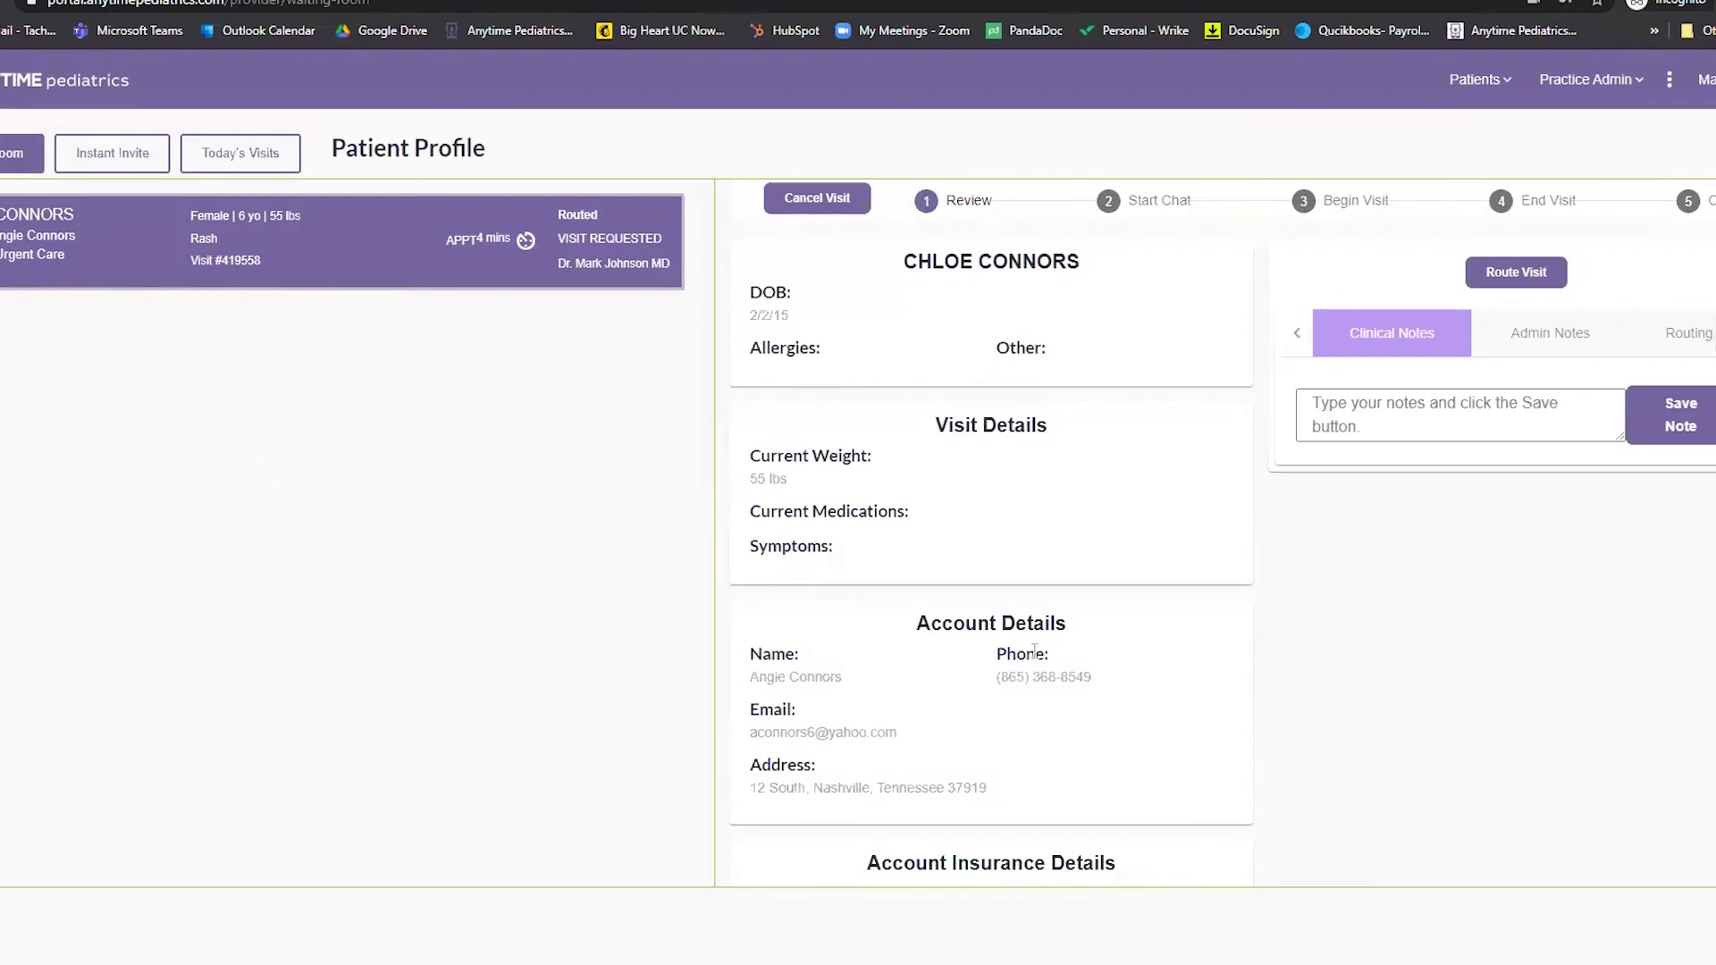
left_click(1151, 204)
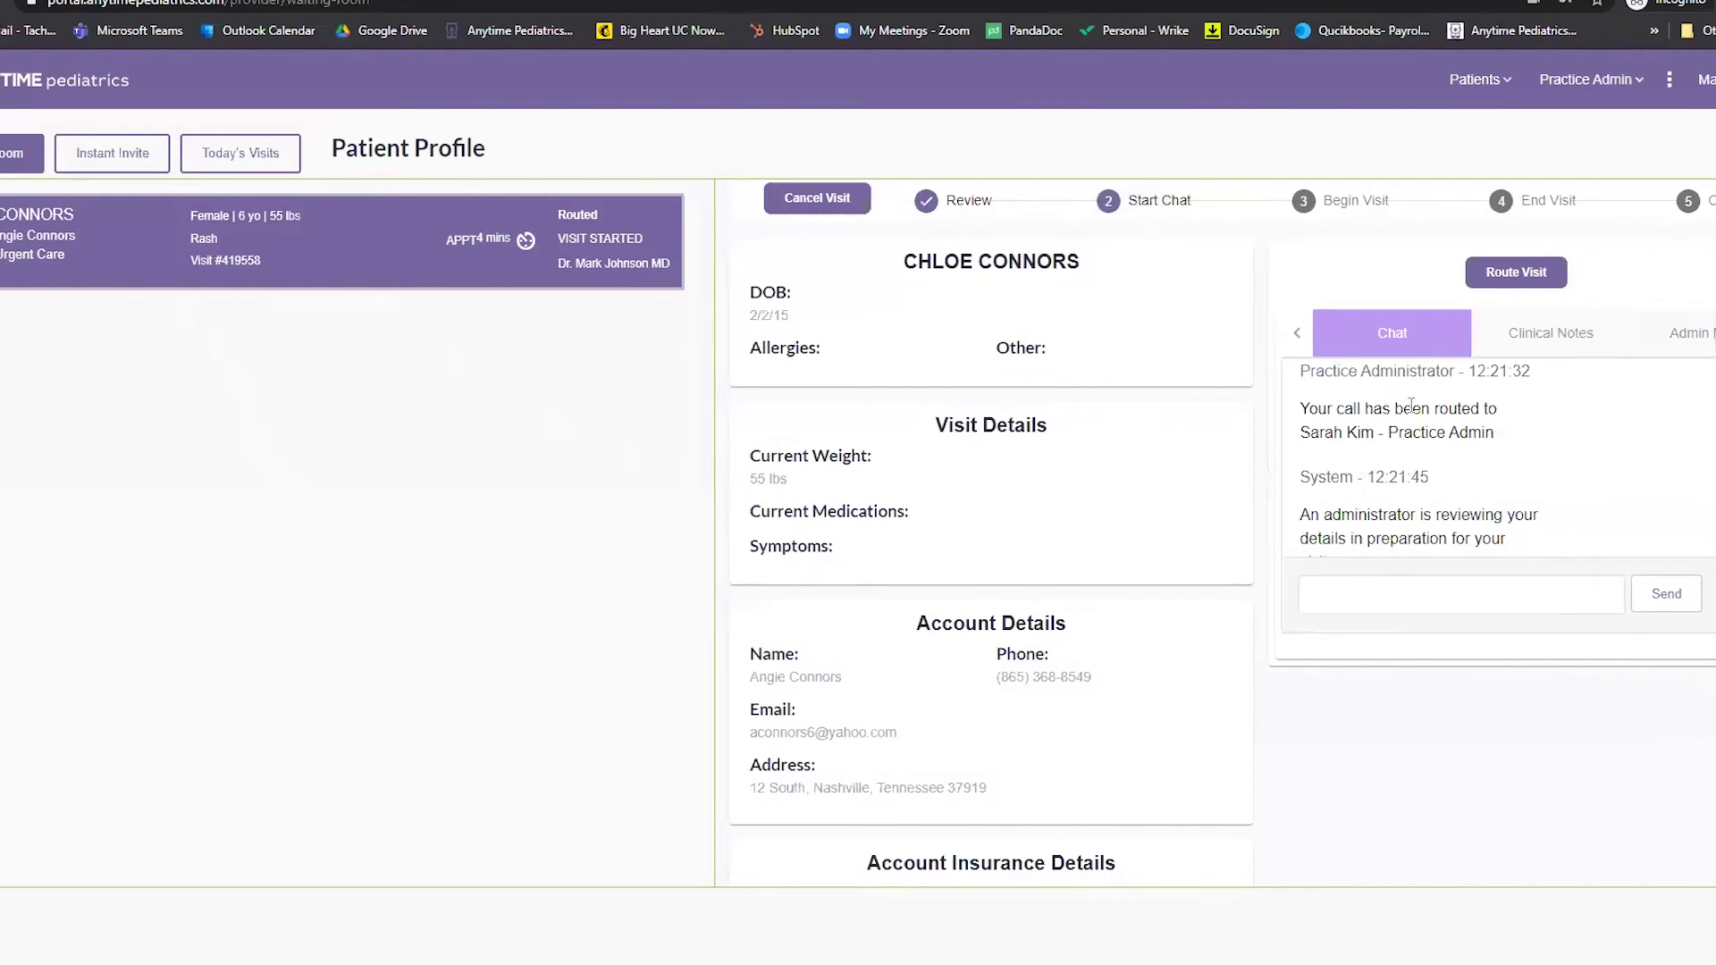
left_click(1332, 593)
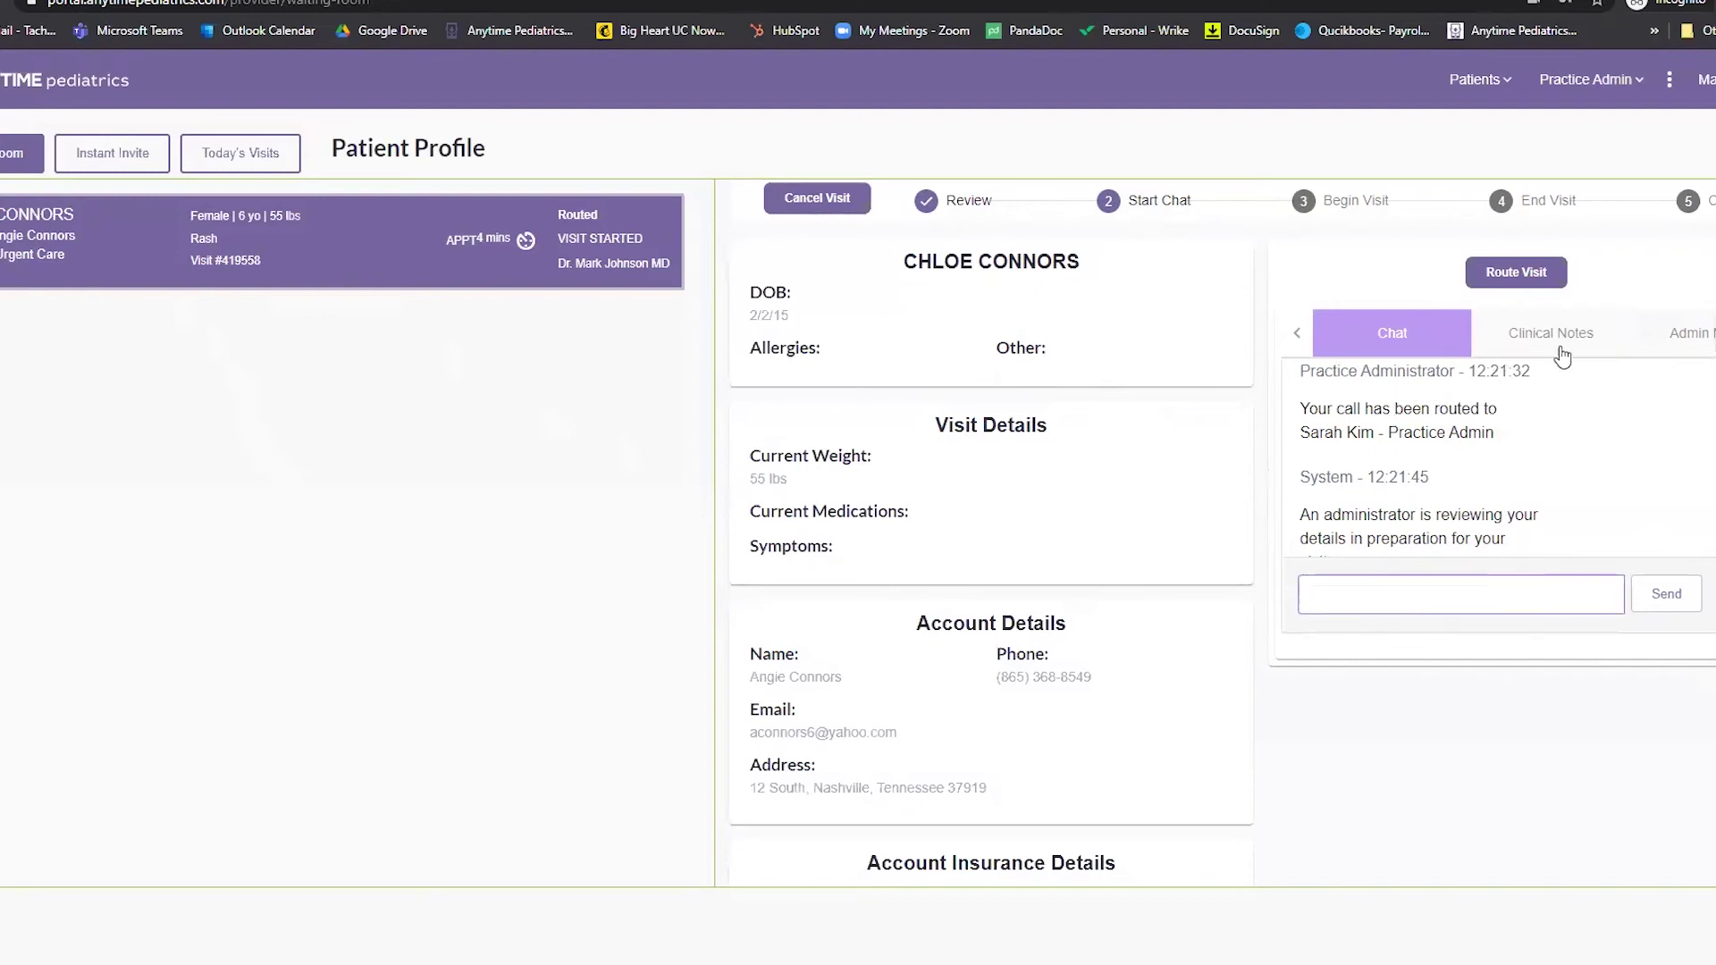
left_click(1708, 333)
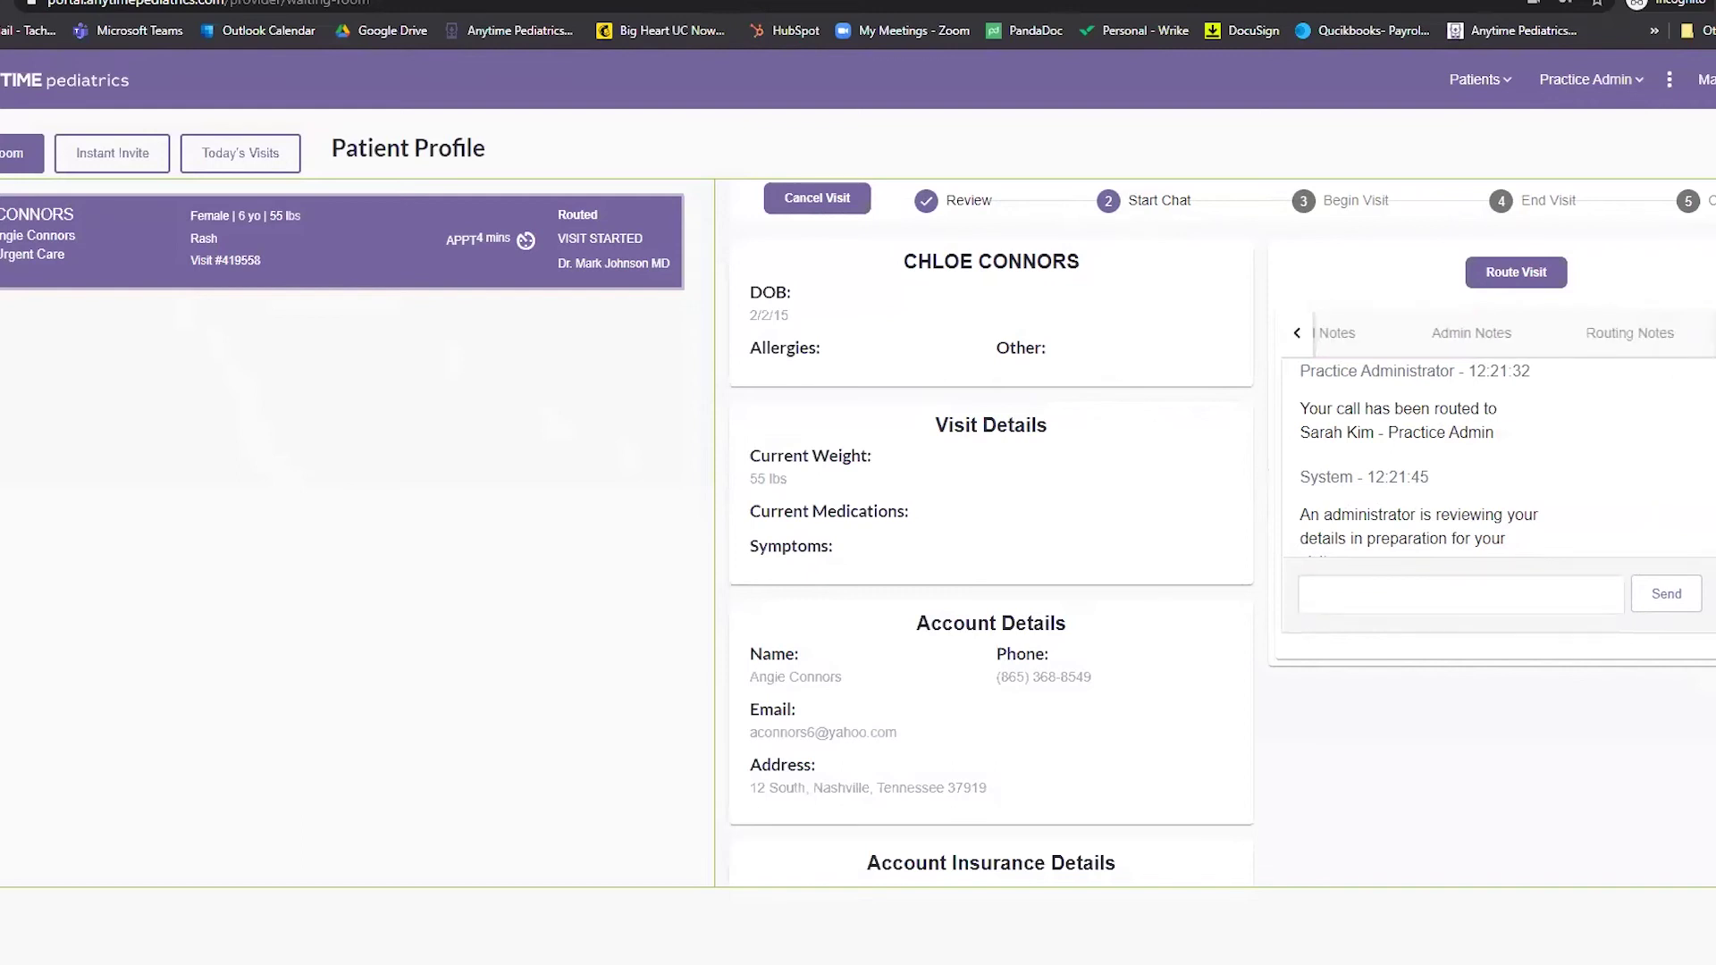
left_click(1578, 347)
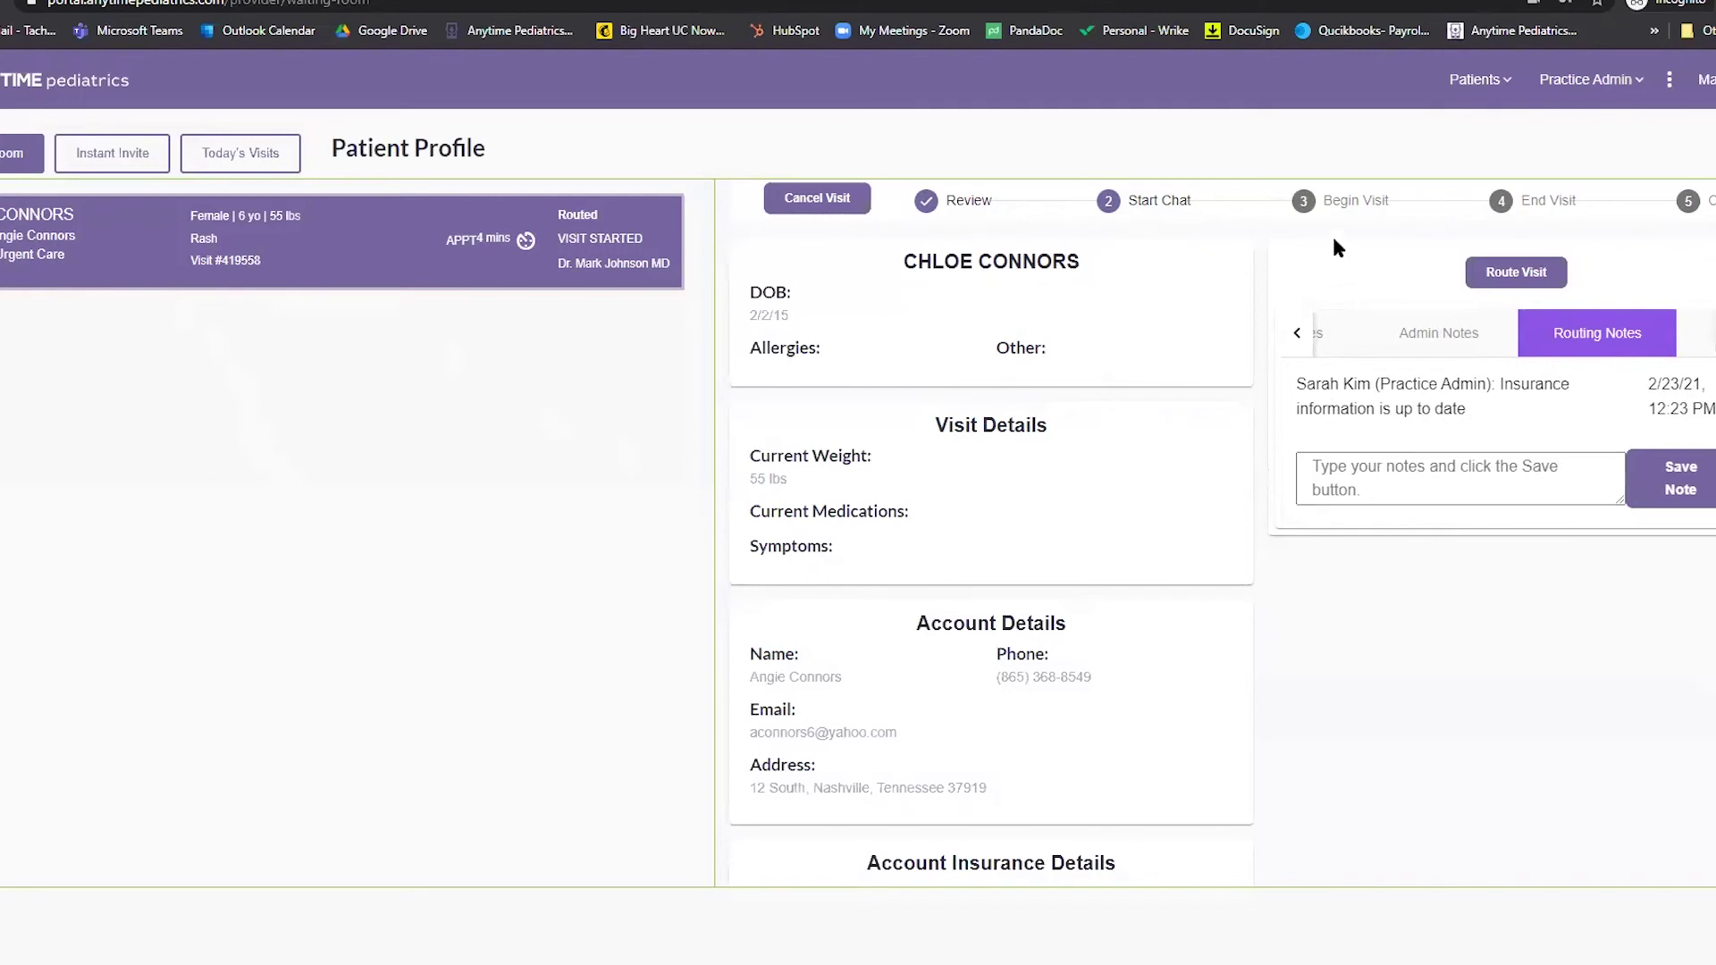
Begin the doctor's video visit with the patient and toggle the microphone
left_click(1344, 211)
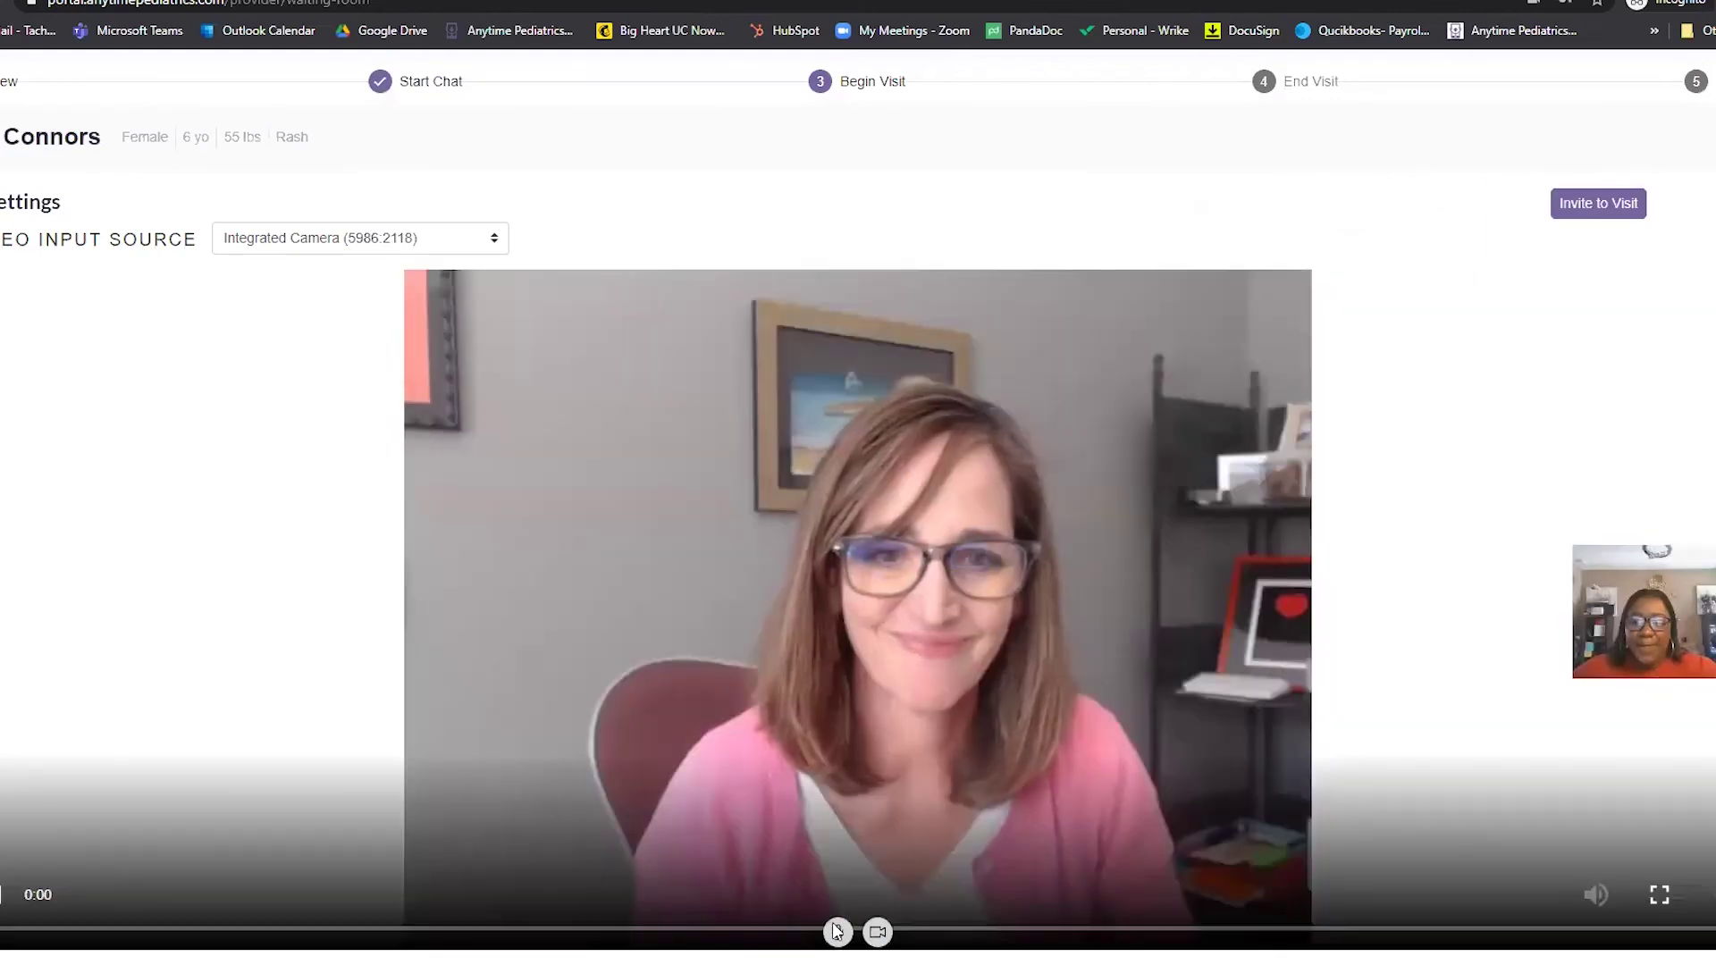
left_click(836, 923)
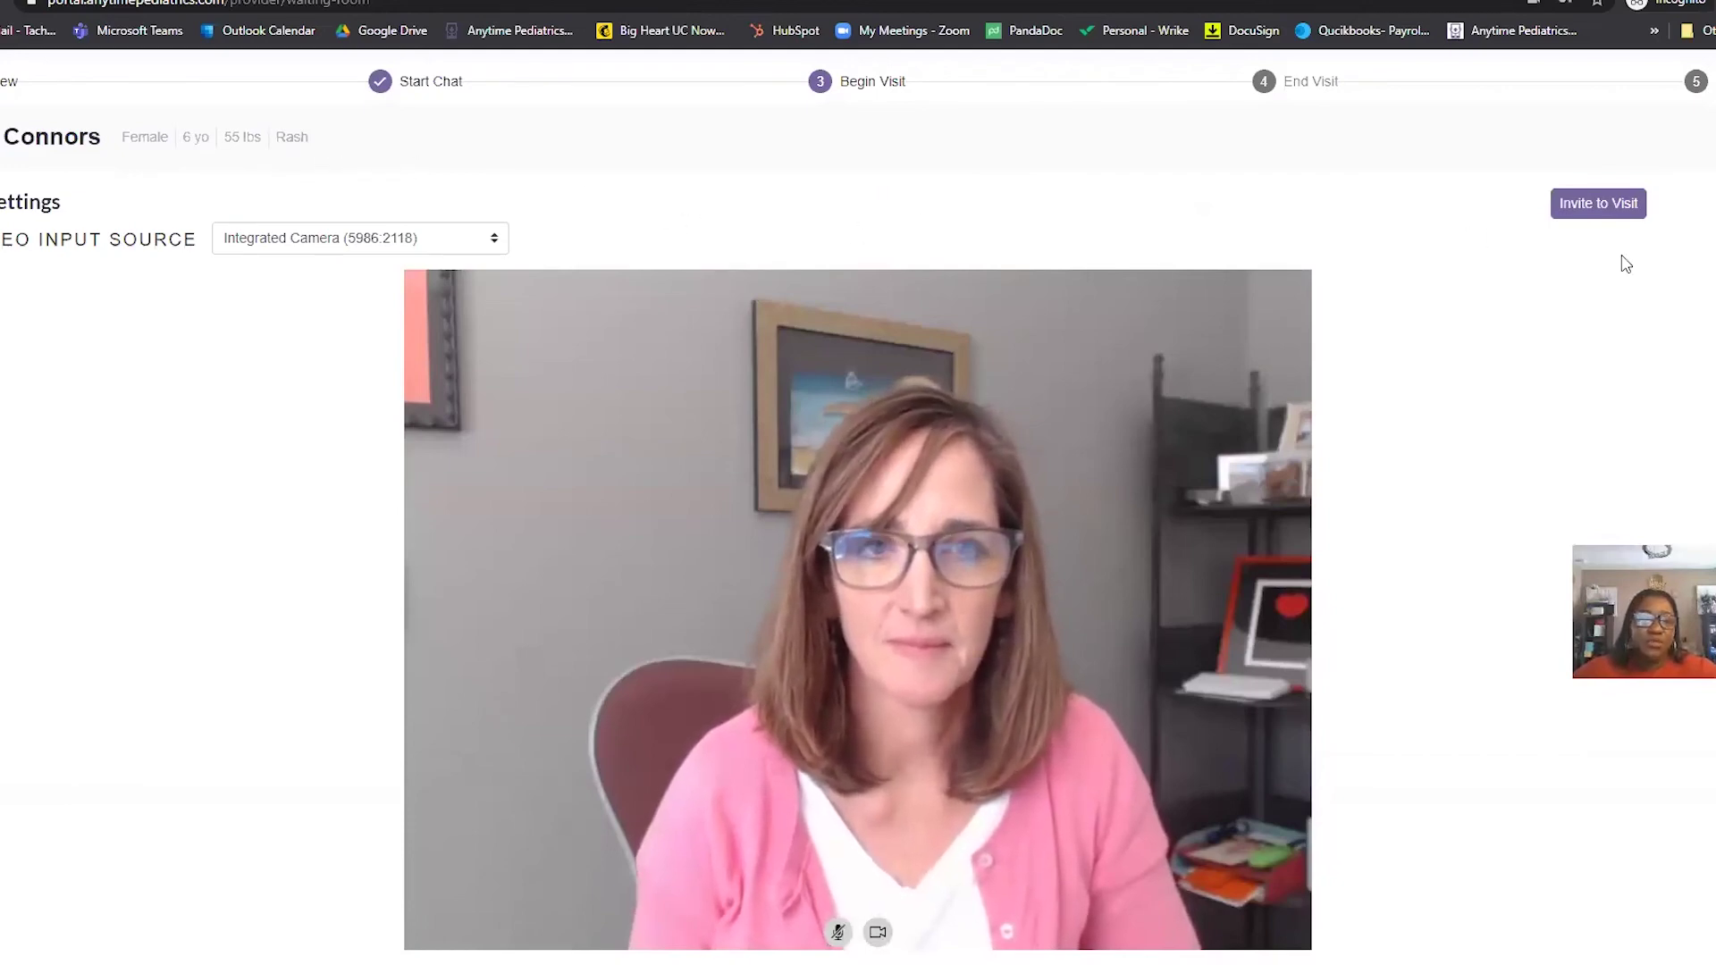
Expand the patient details beside the video and enlarge the uploaded rash photo
left_click(1698, 268)
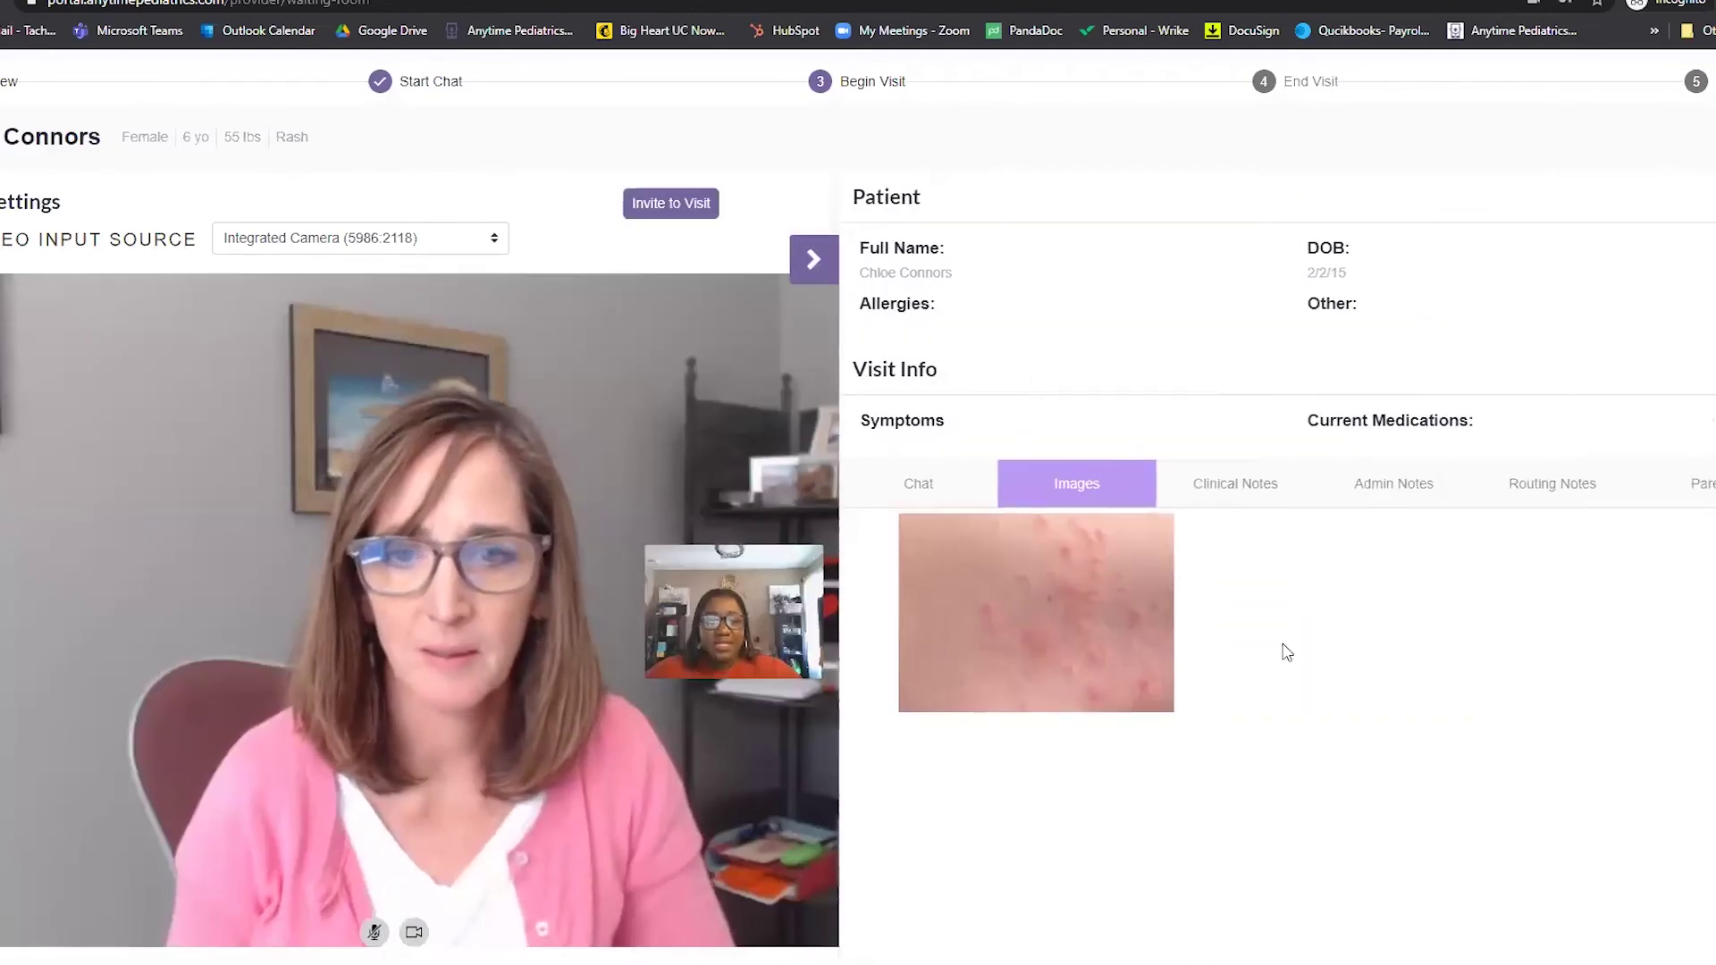
left_click(1048, 633)
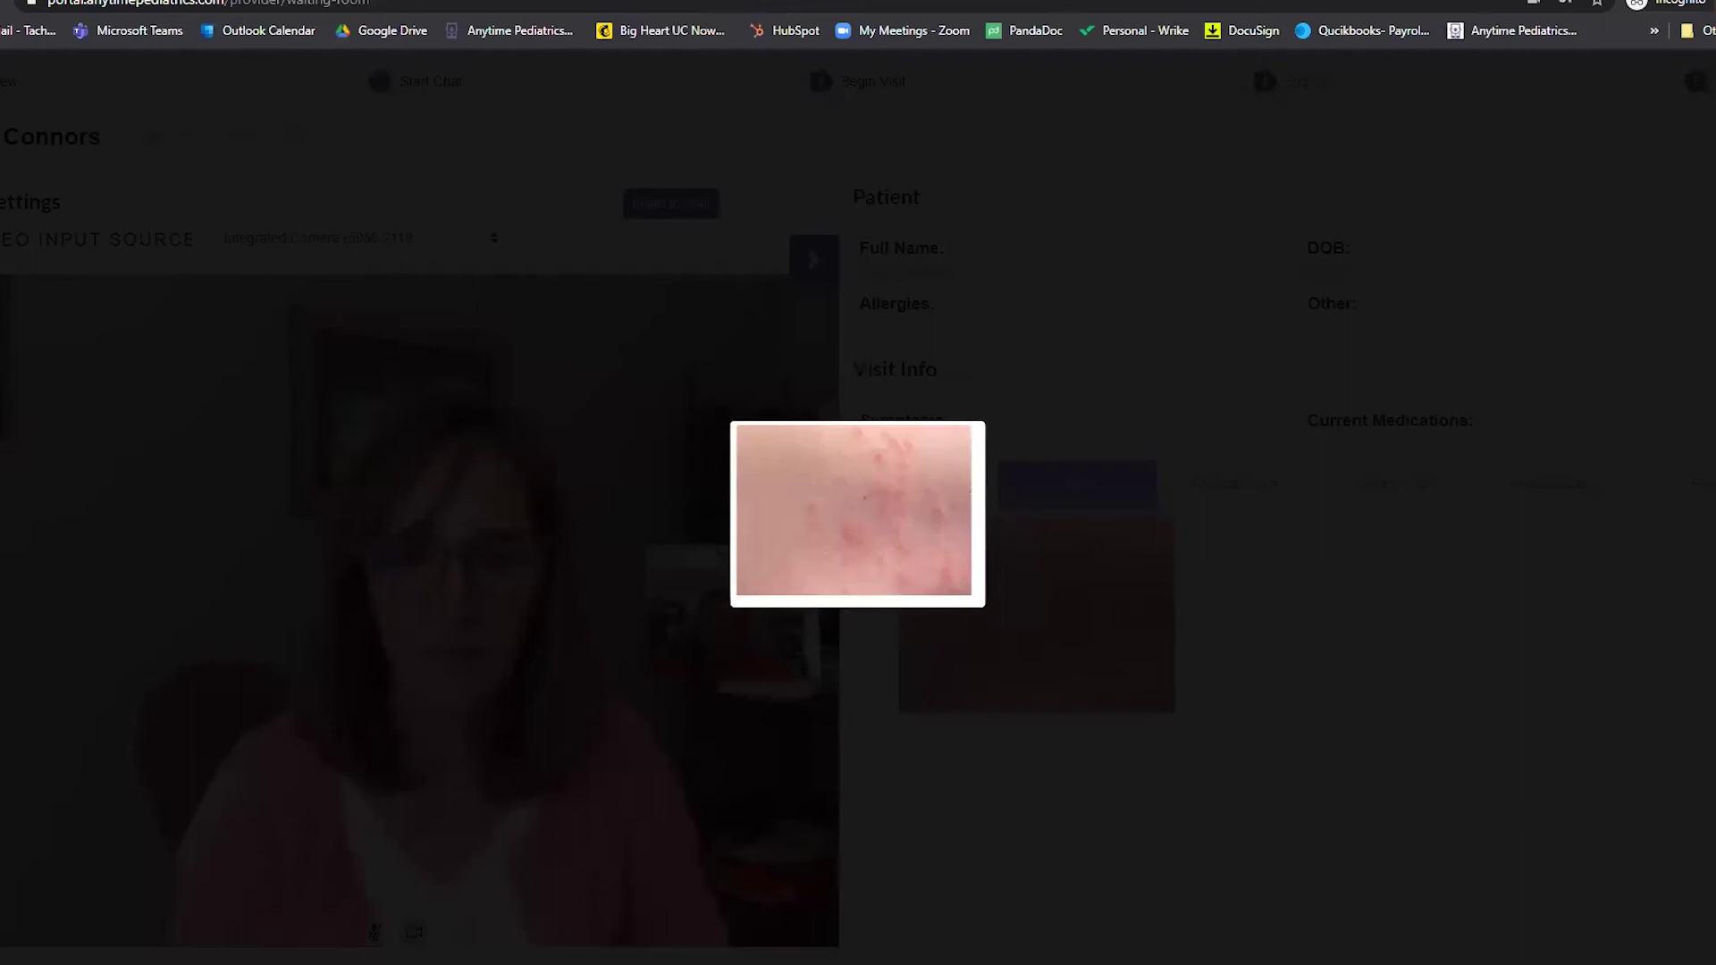
Close the enlarged rash photo and display the clinical notes for the visit
left_click(1695, 268)
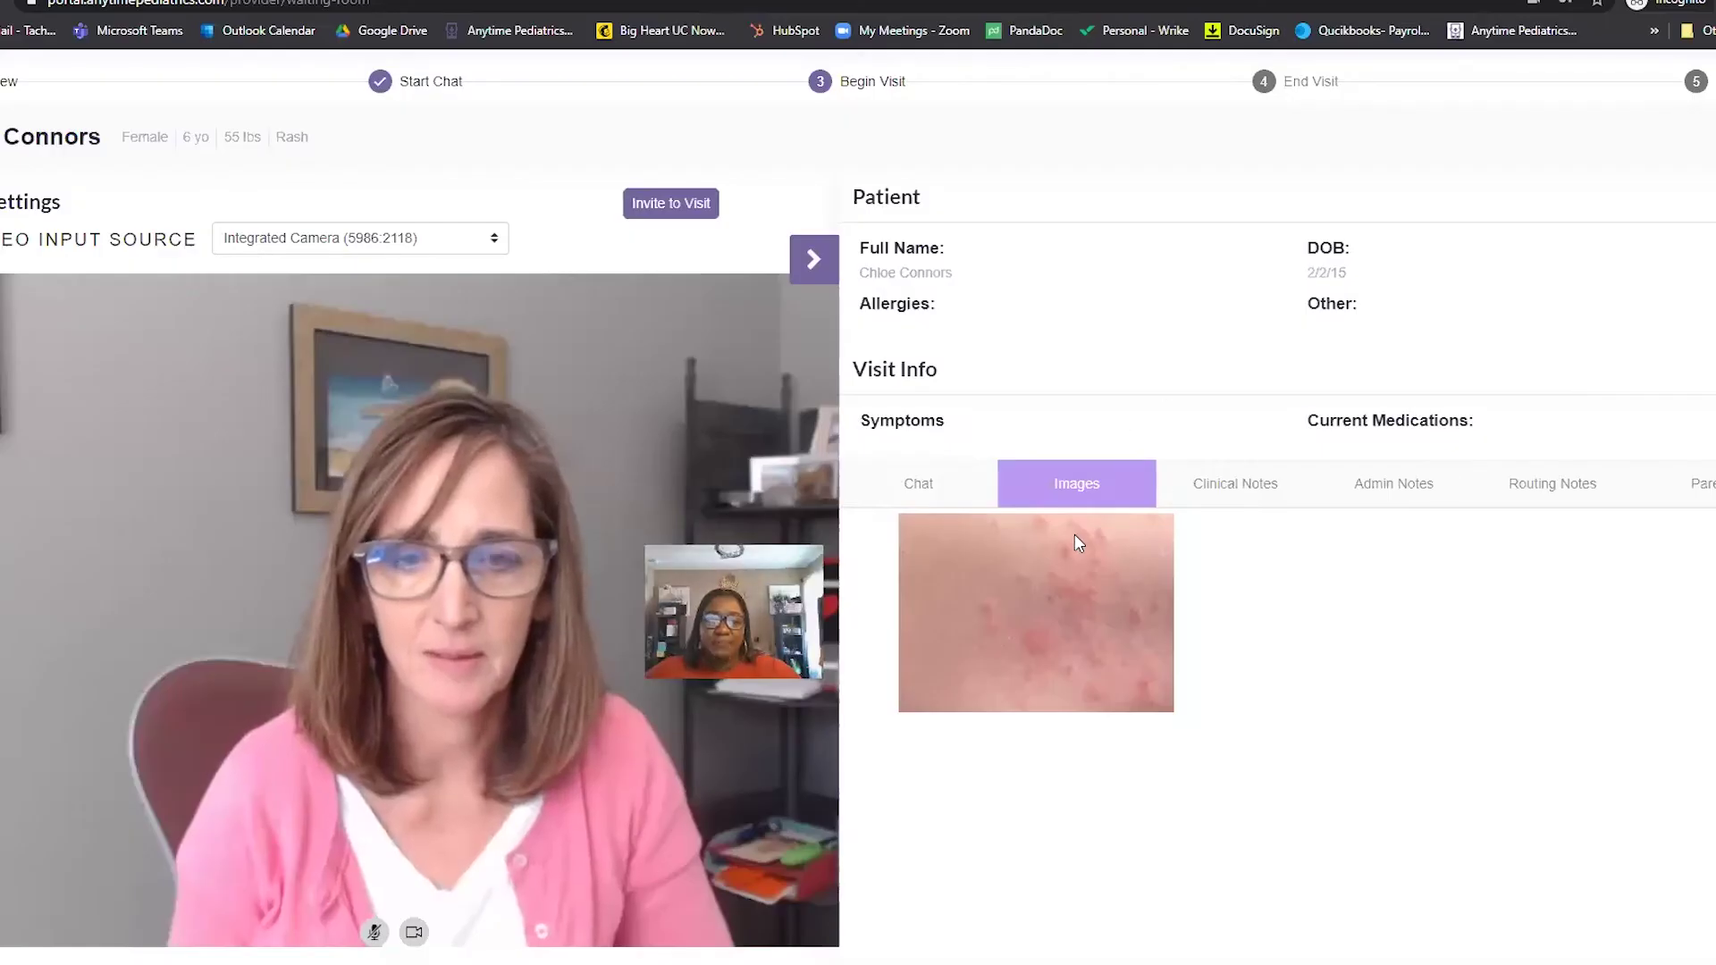
left_click(1264, 496)
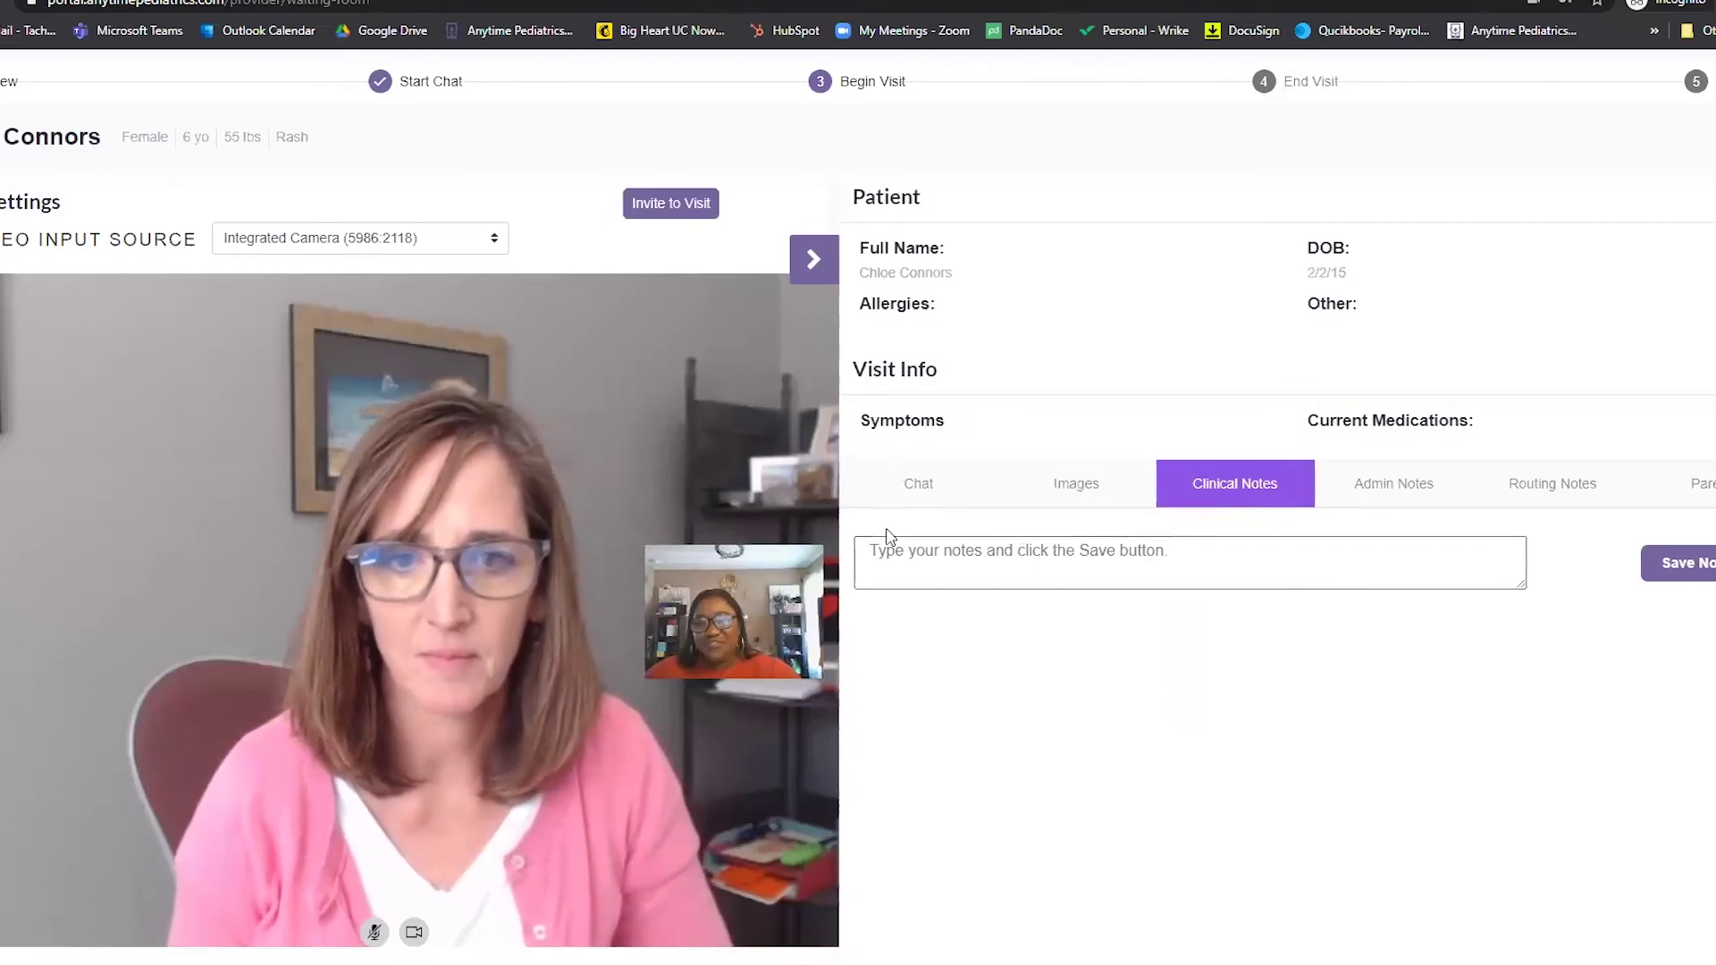
Open the form for inviting another participant to the video visit, and cancel it without sending an invitation
mouse_move(726, 460)
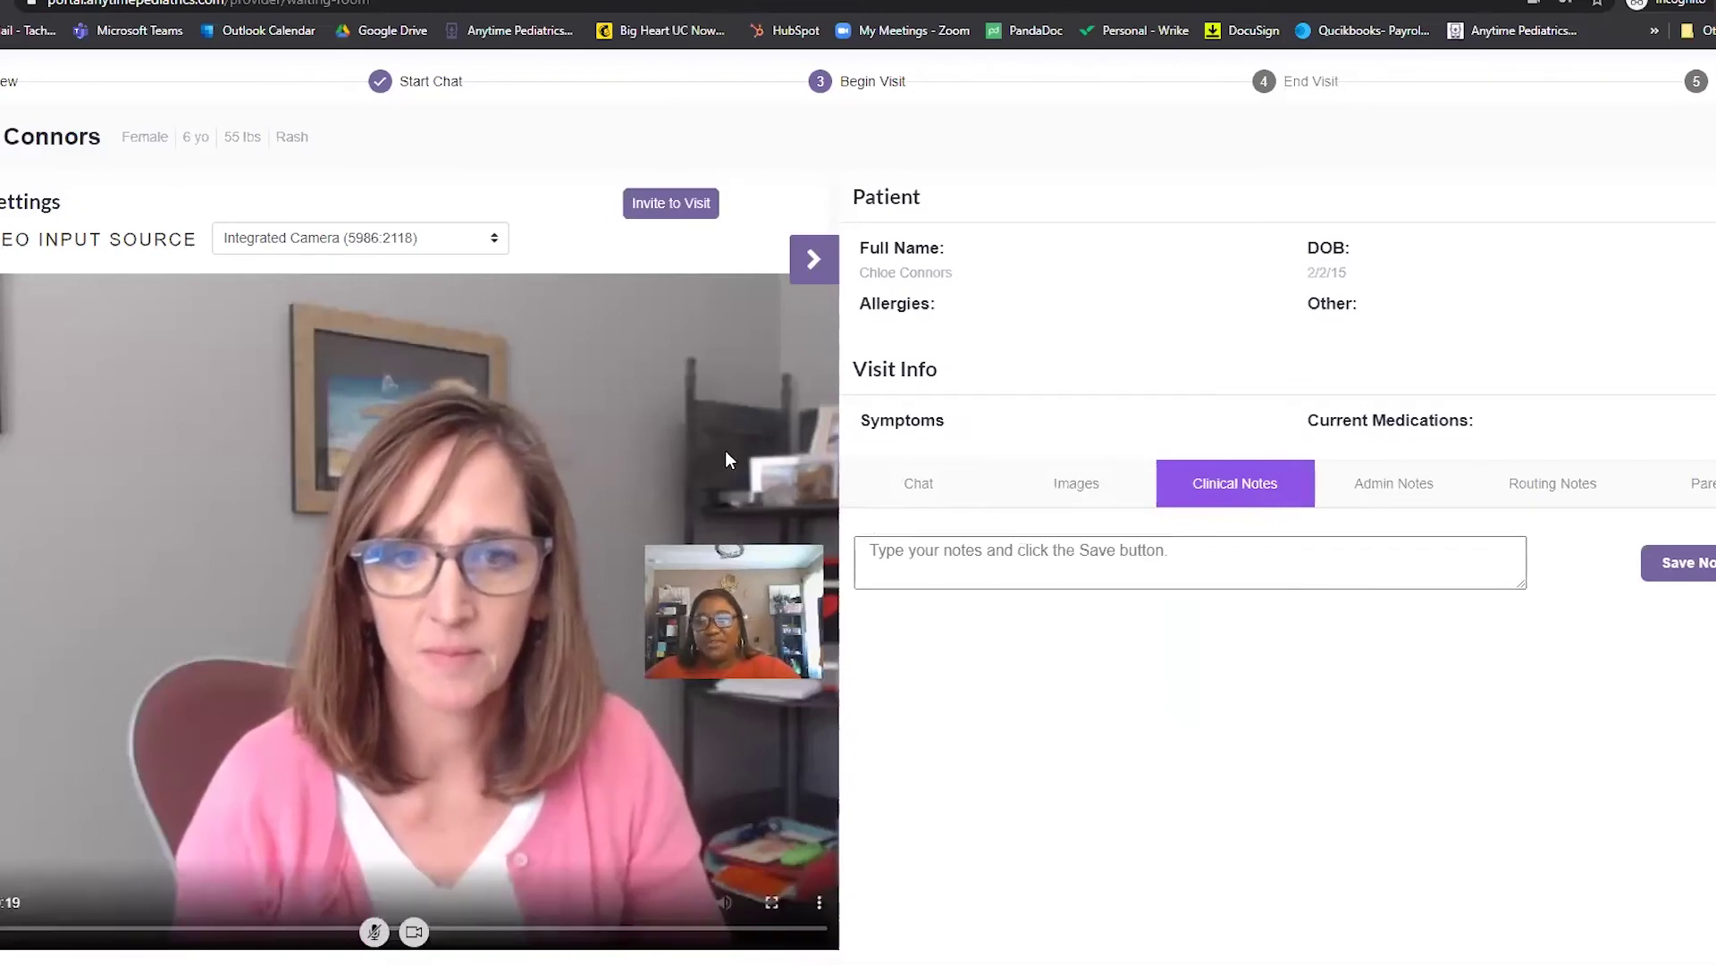
left_click(685, 206)
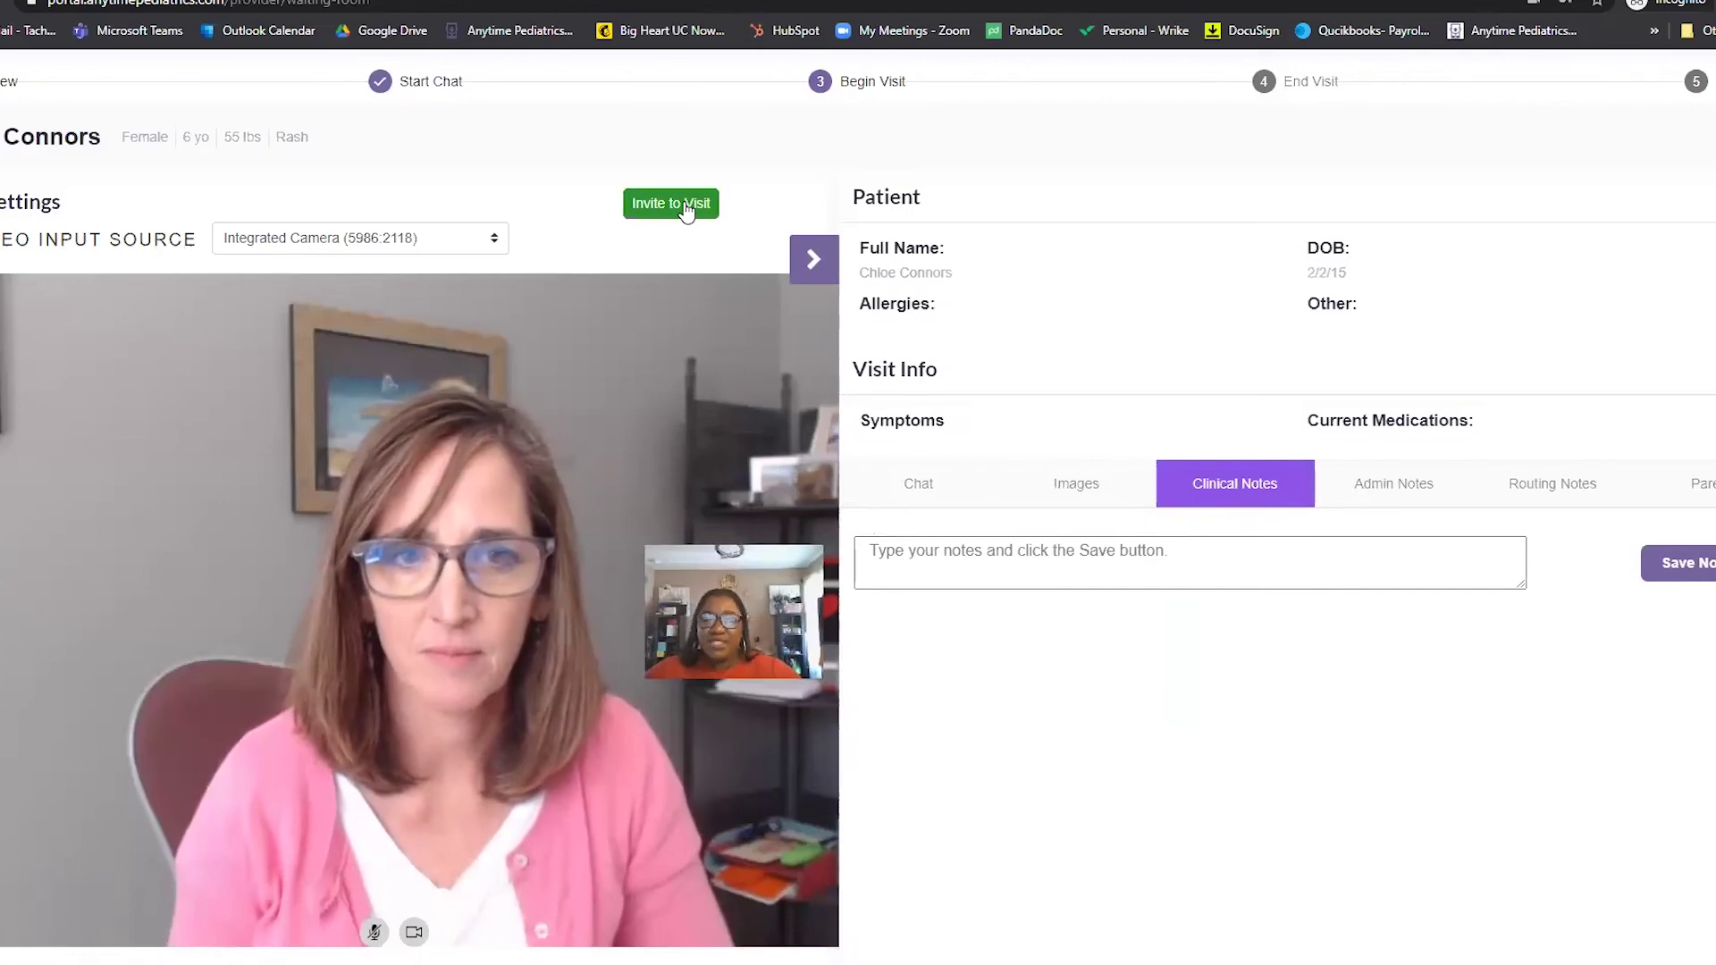
left_click(684, 203)
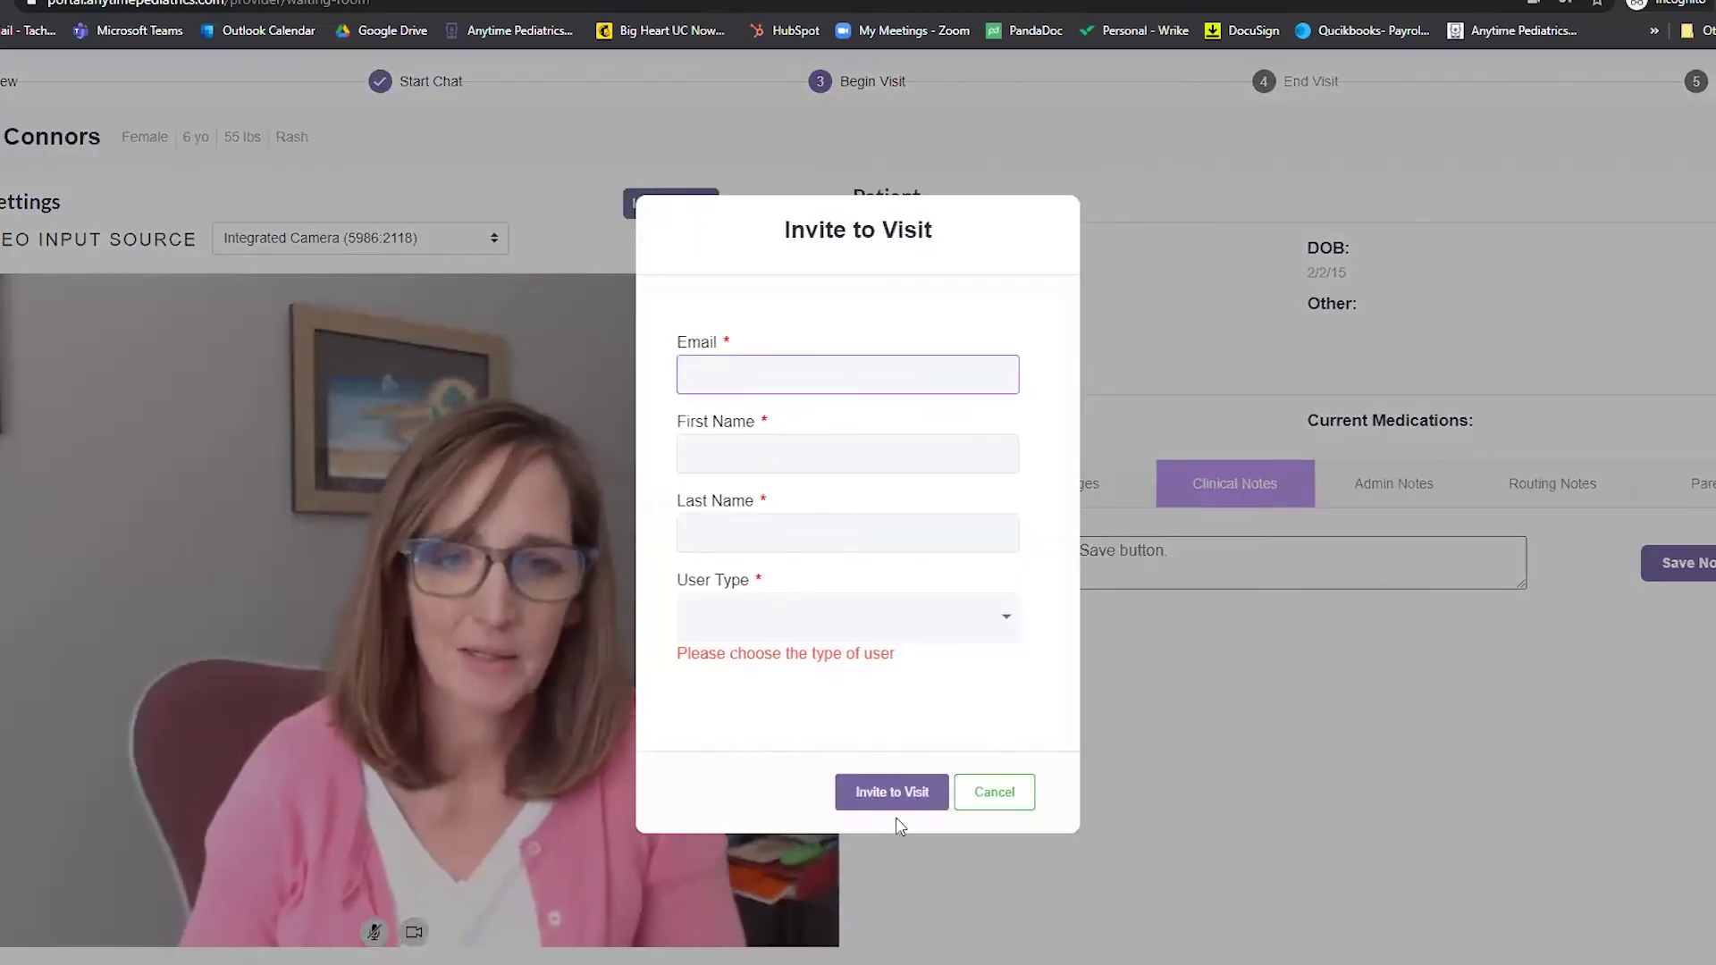
left_click(986, 798)
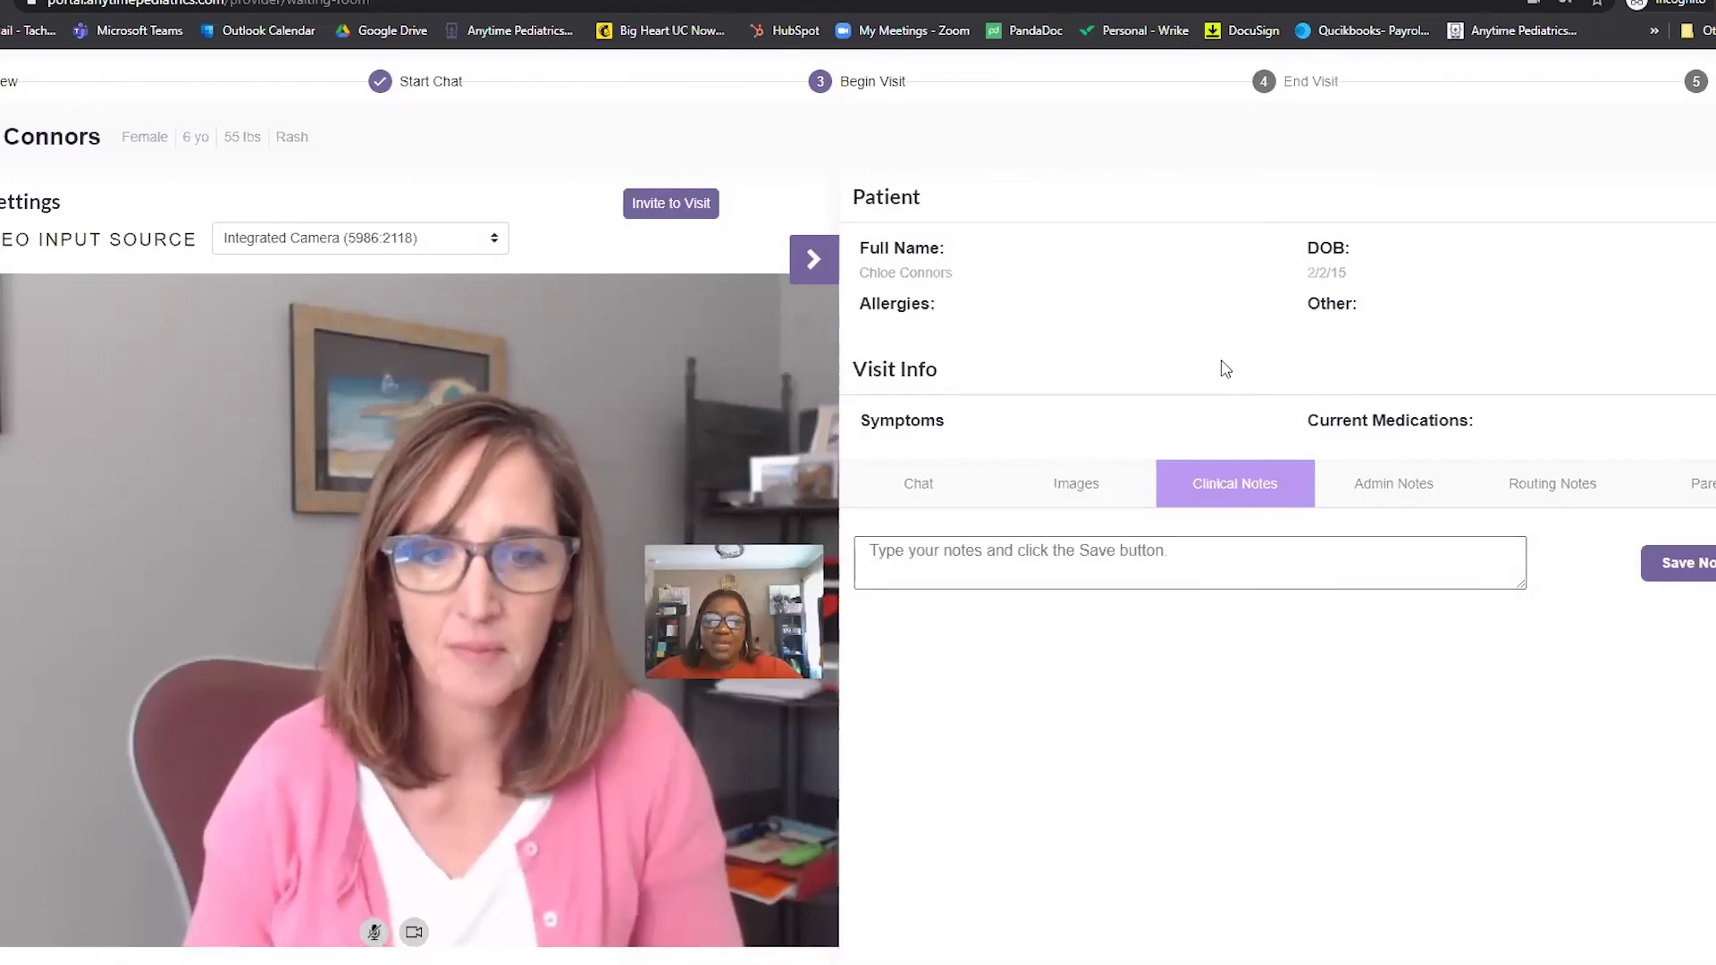
End the video visit and complete it as Visit Completed Successfully
left_click(1295, 90)
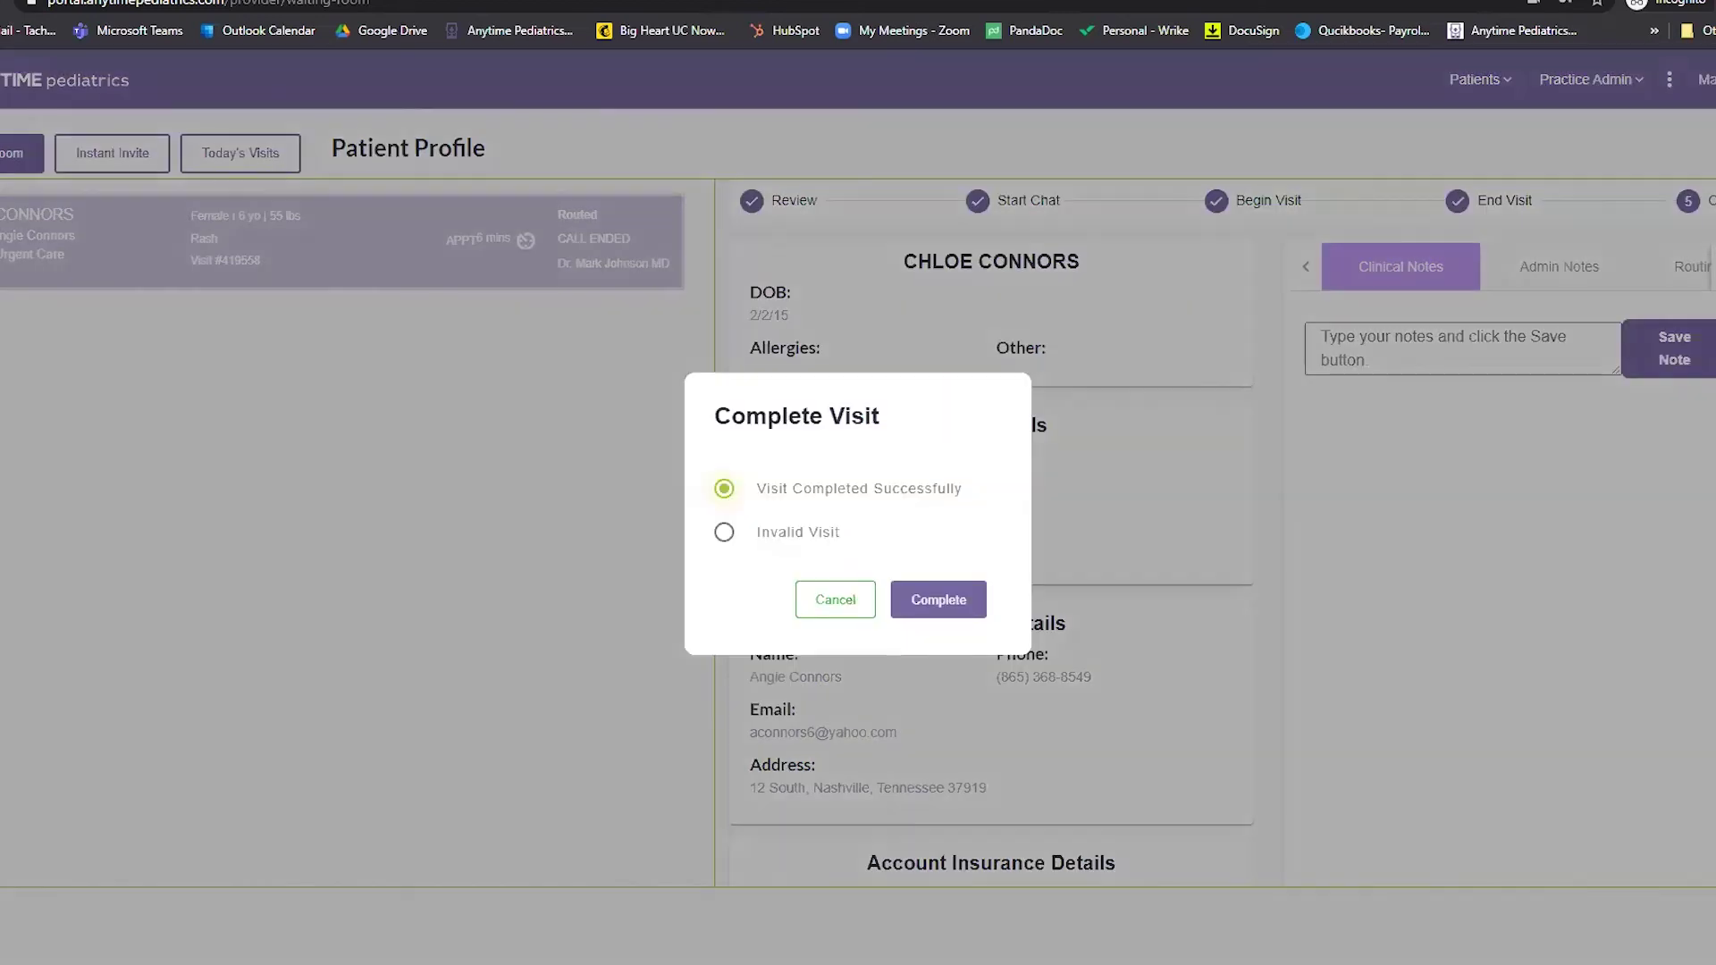
left_click(952, 603)
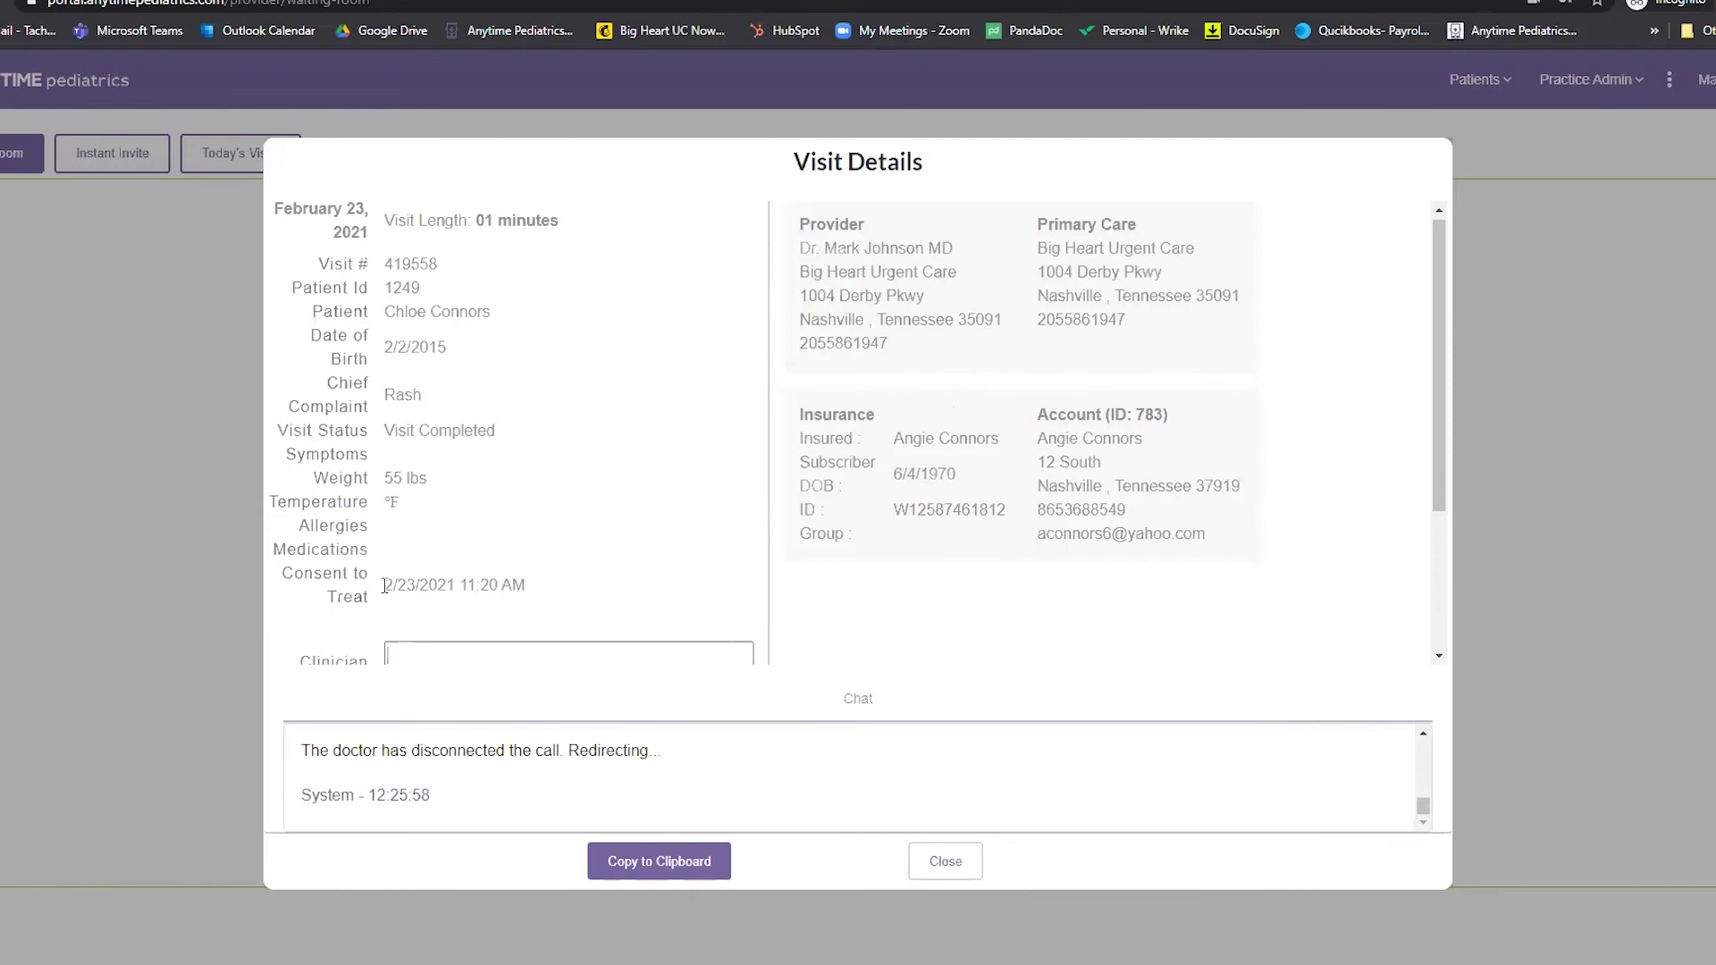
Review the consent-to-treat timestamp, the clinician, admin and routed notes, and the chat log in the visit details
left_click_drag(386, 586, 539, 591)
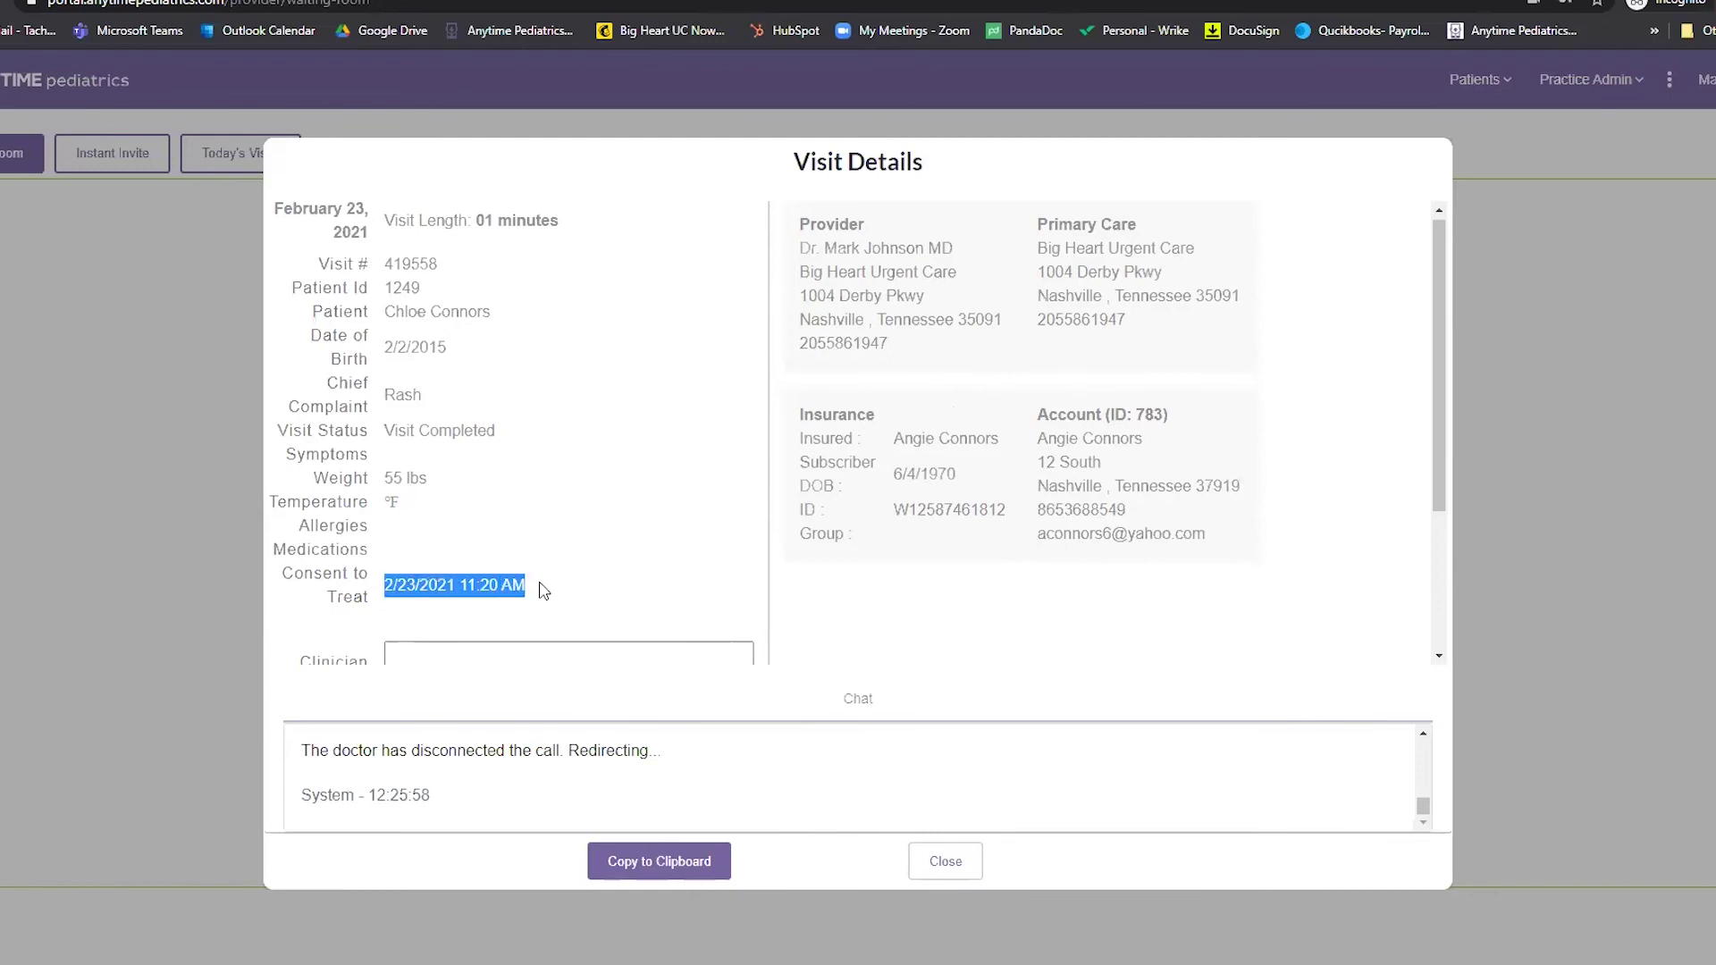
scroll(542, 590, "down", 3)
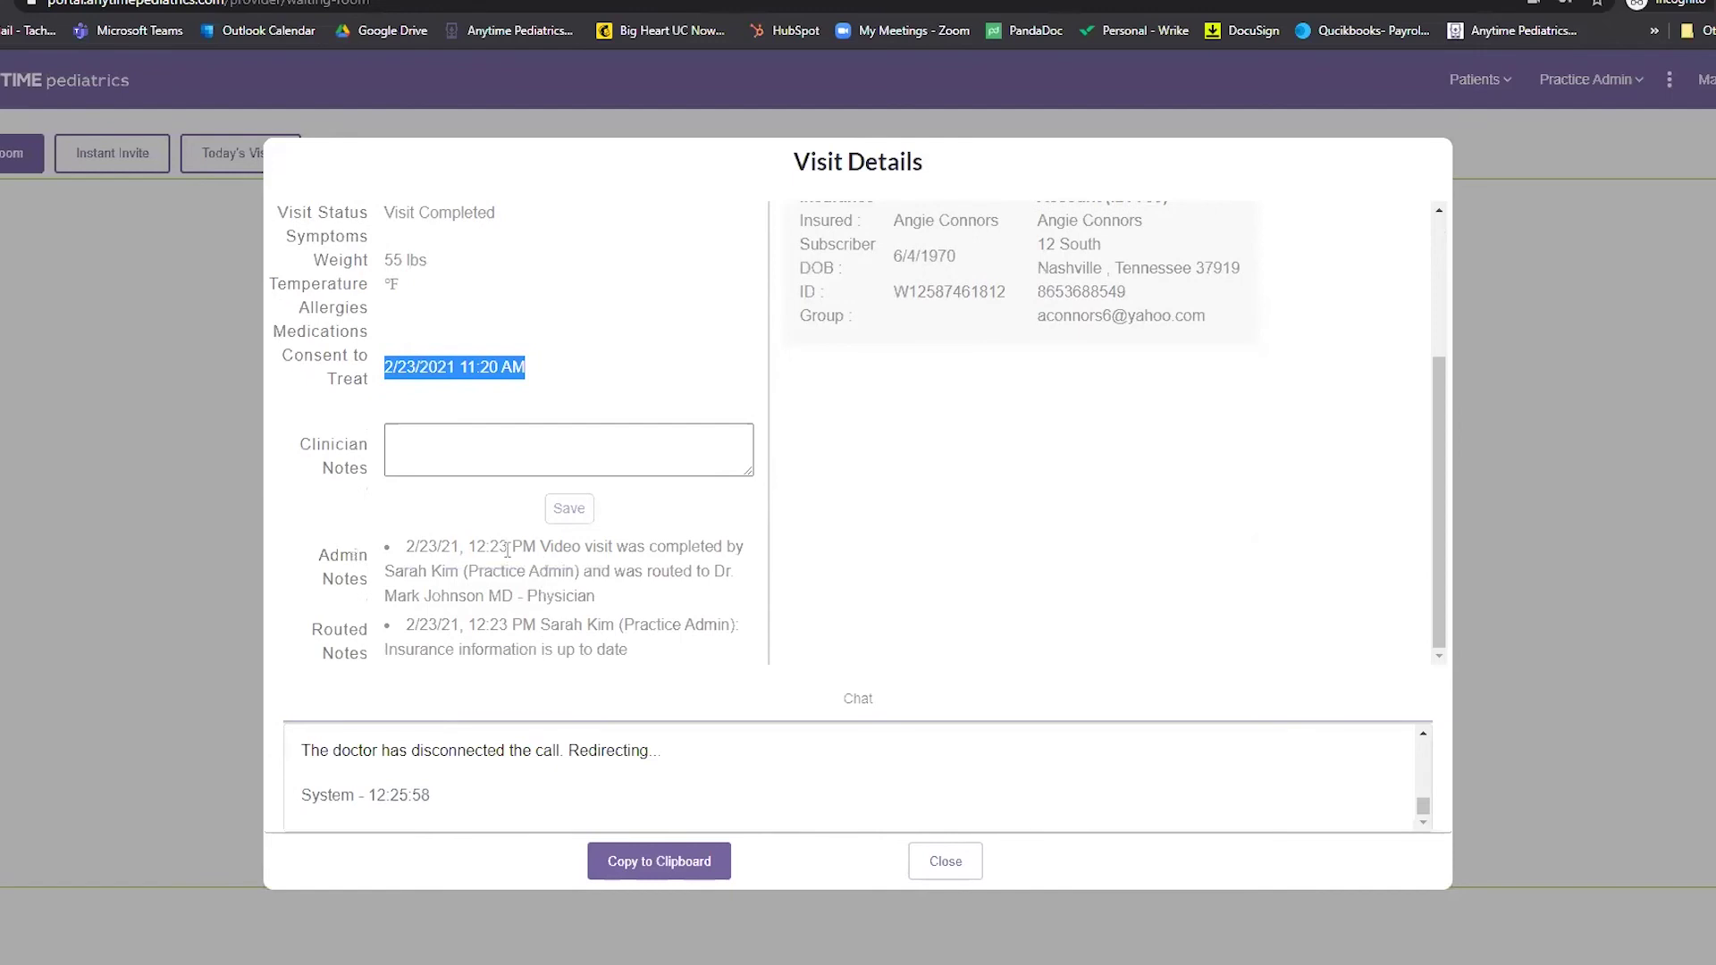
left_click(464, 453)
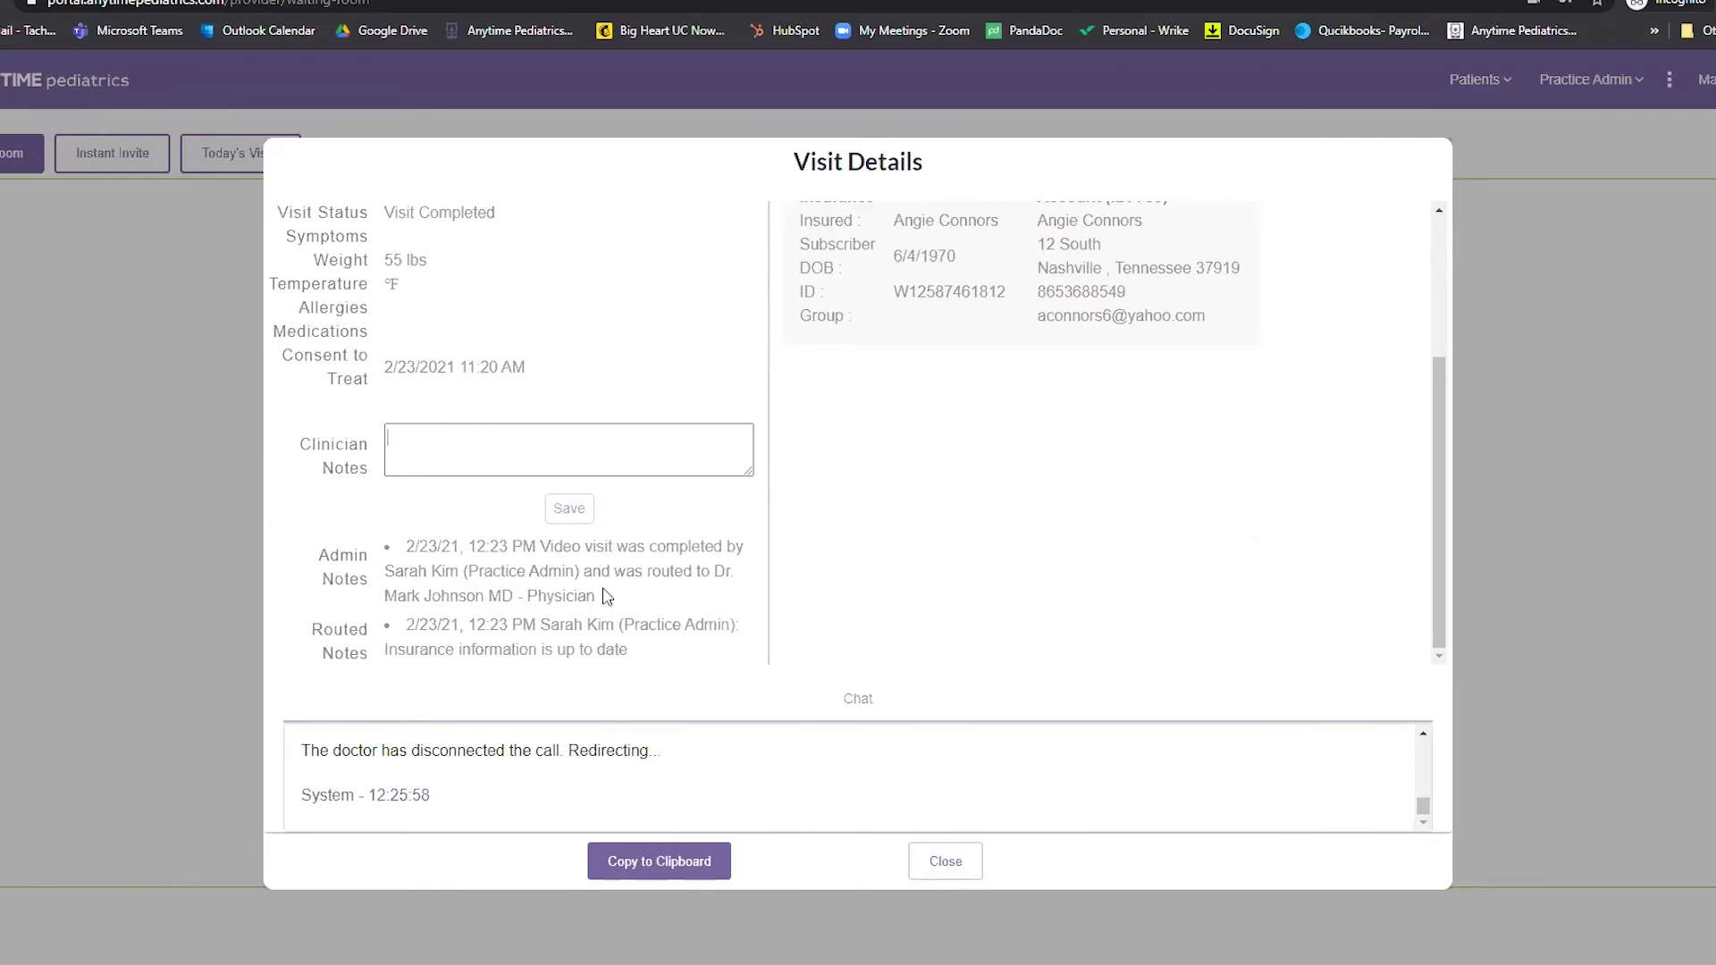
scroll(547, 767, "up", 5)
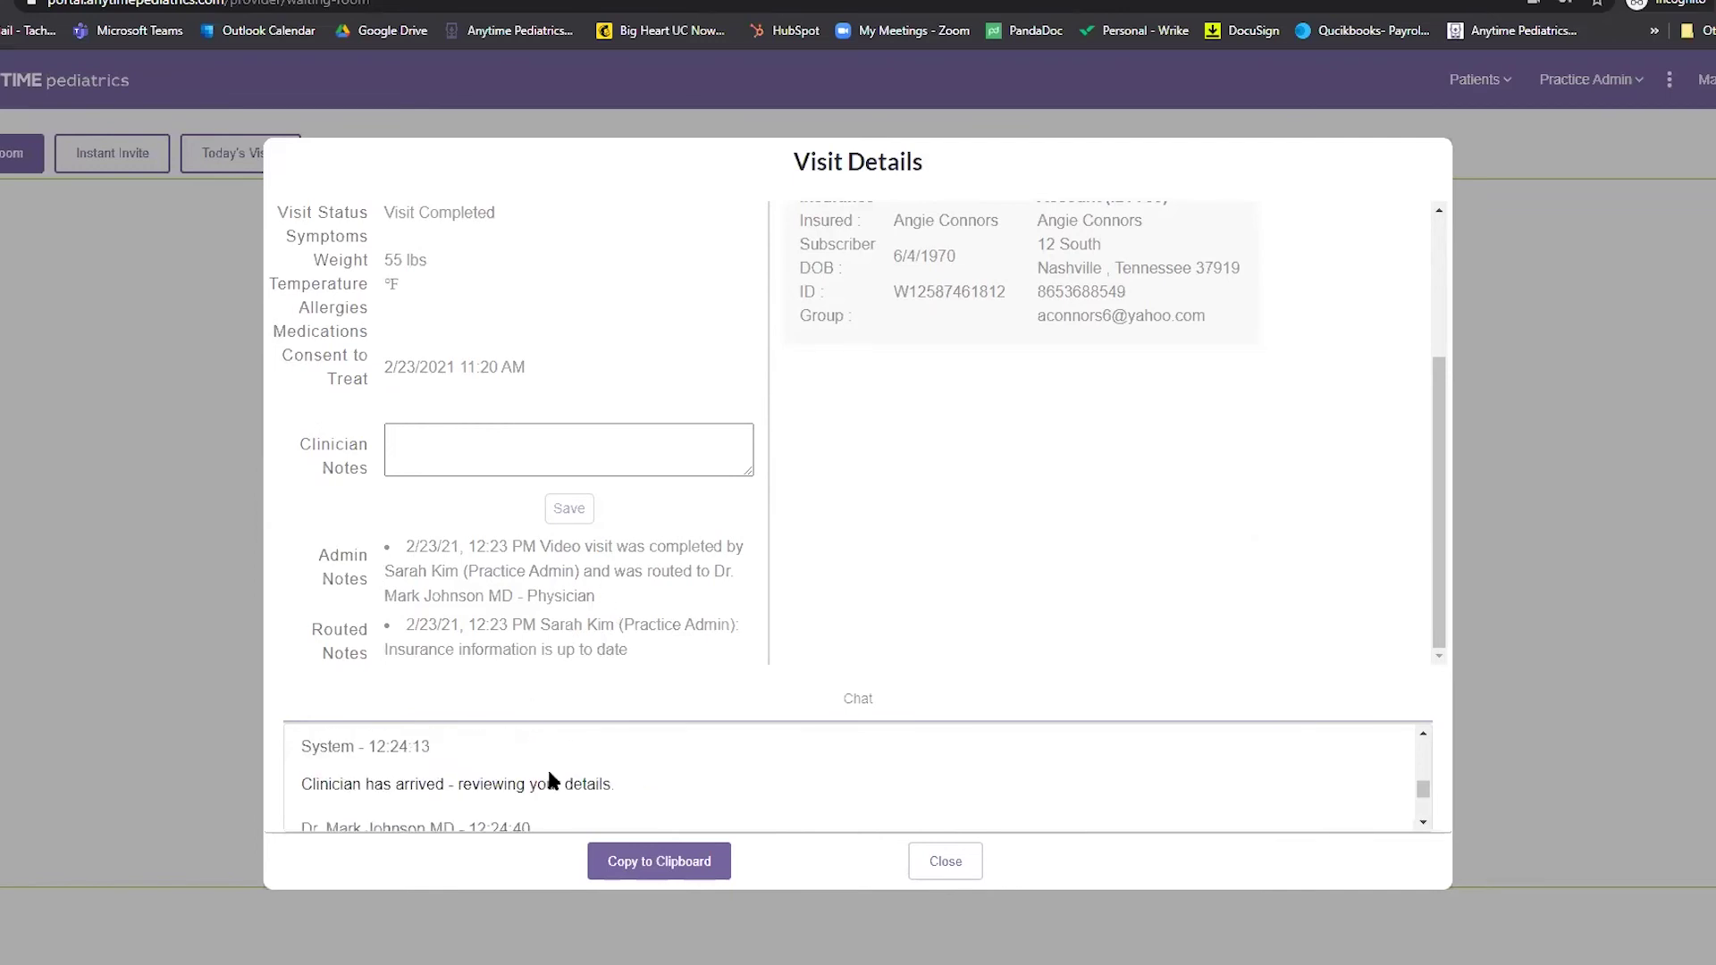
scroll(549, 774, "up", 1)
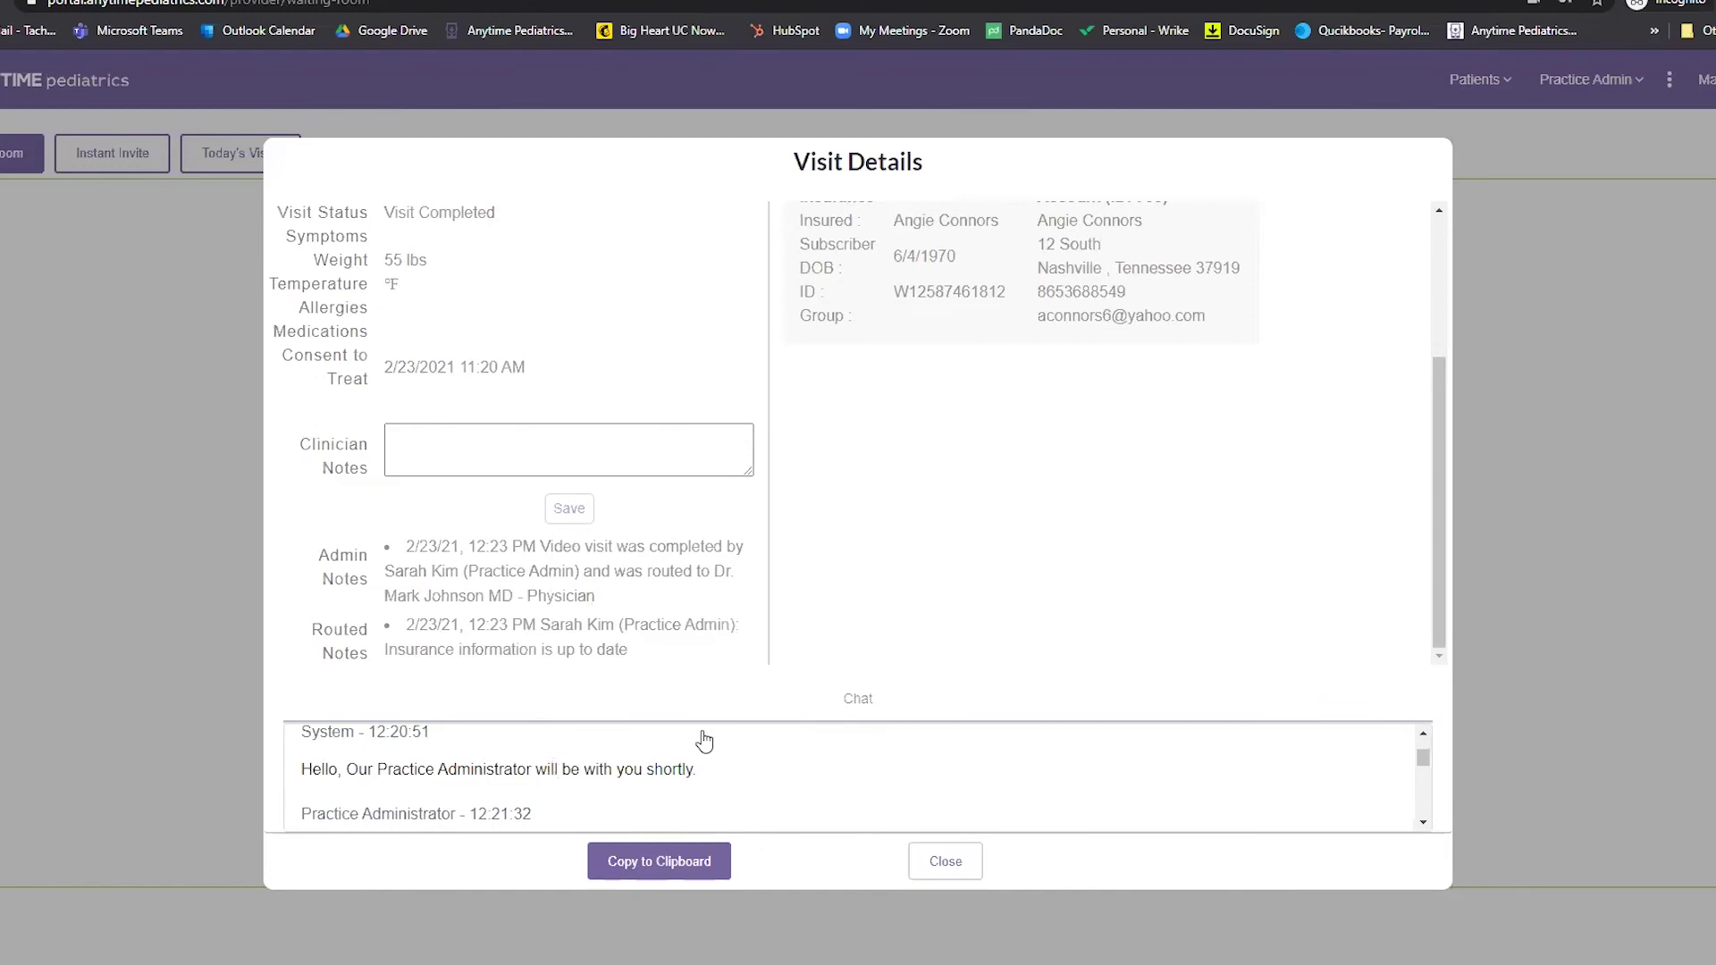
Copy the completed visit's details to the clipboard and display the list of today's visits
left_click(665, 867)
left_click(948, 864)
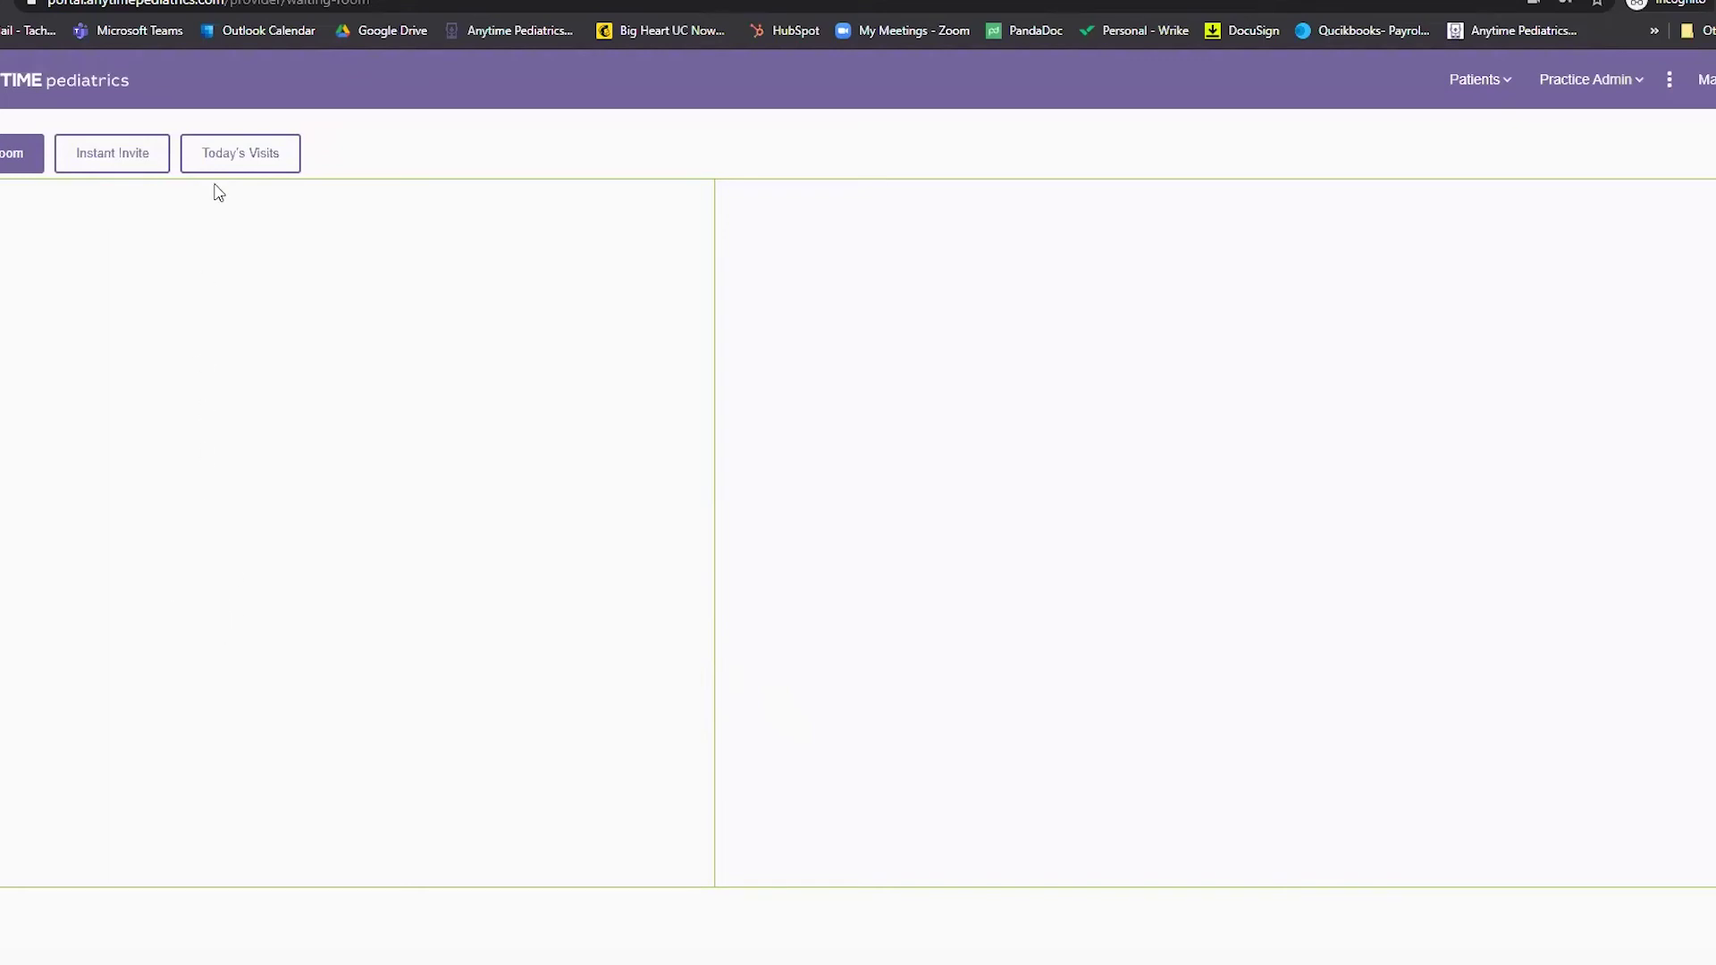
left_click(230, 161)
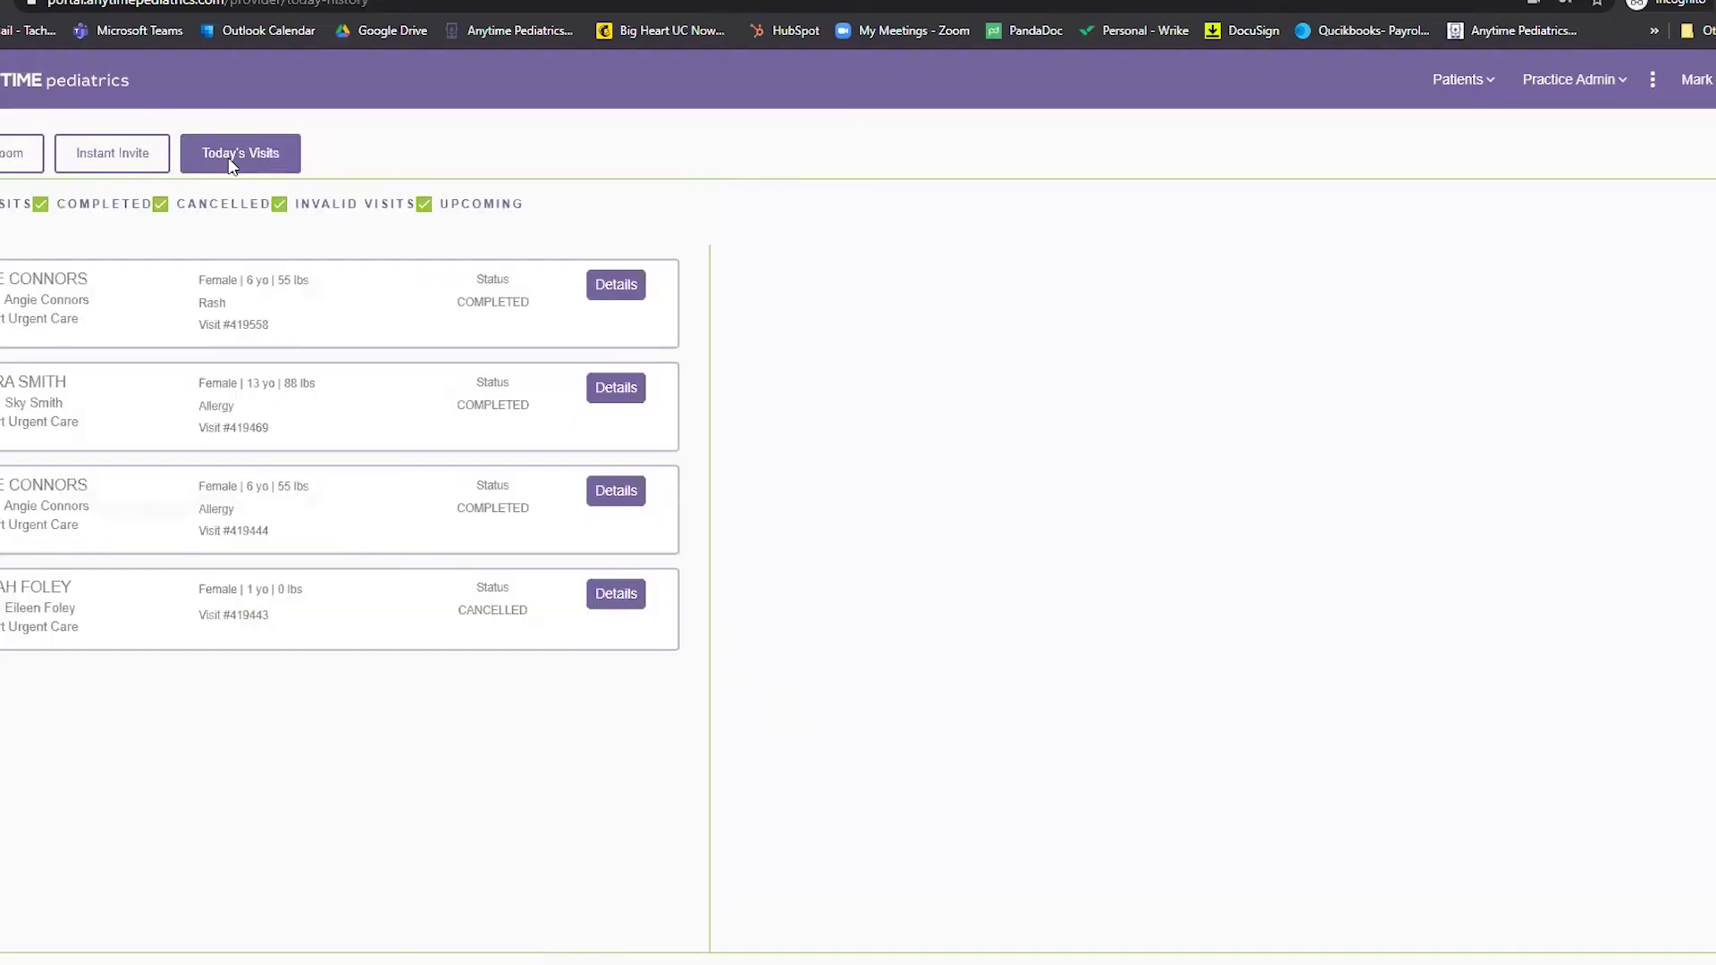